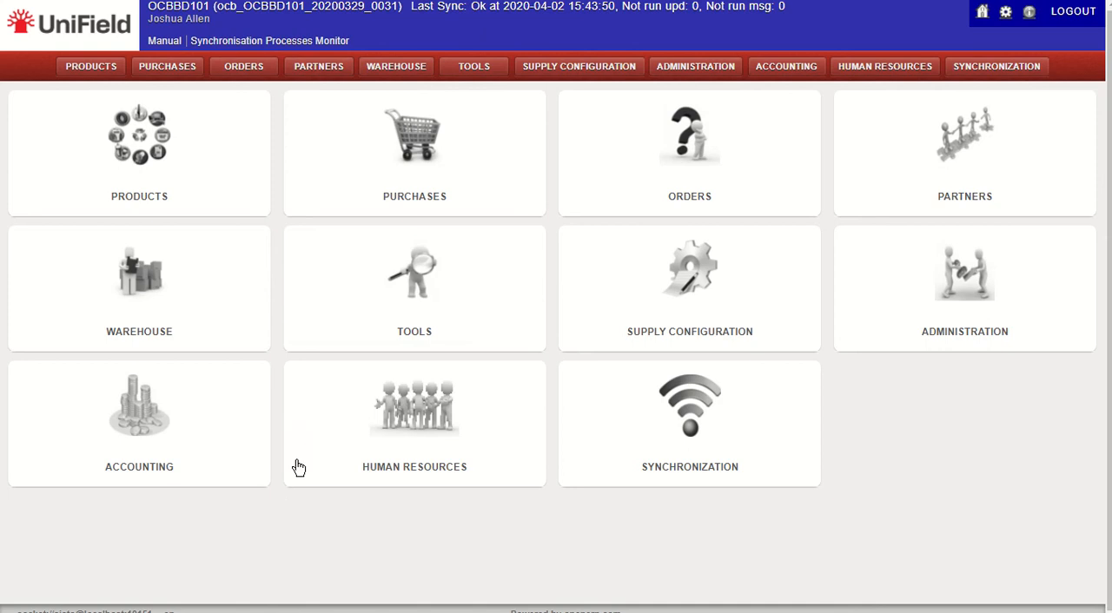
Step: Create a new incoming shipment record in warehouse management
left_click(180, 303)
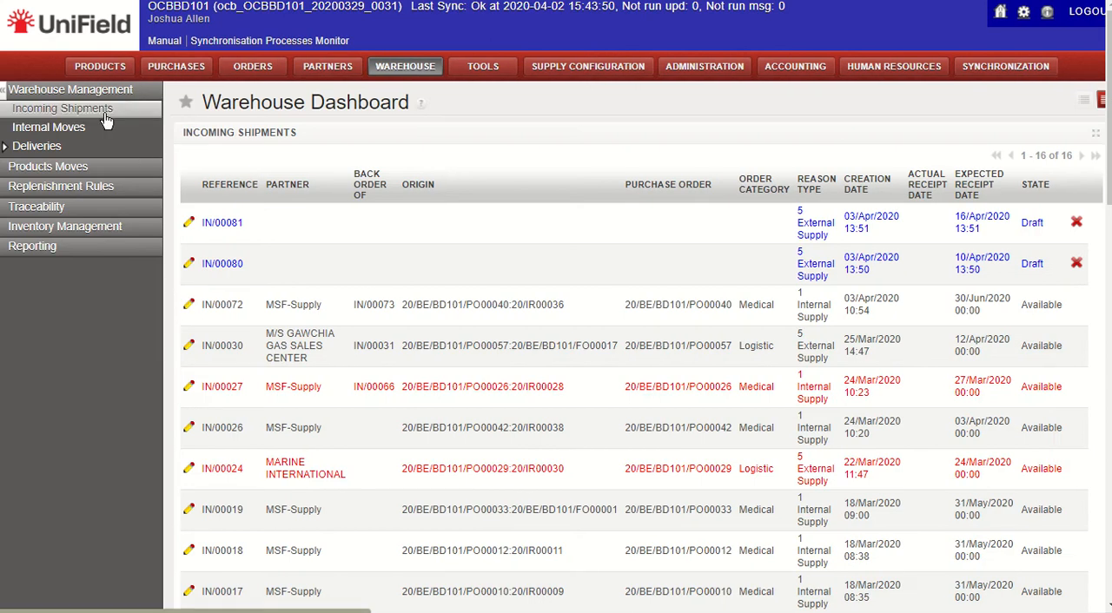
left_click(105, 120)
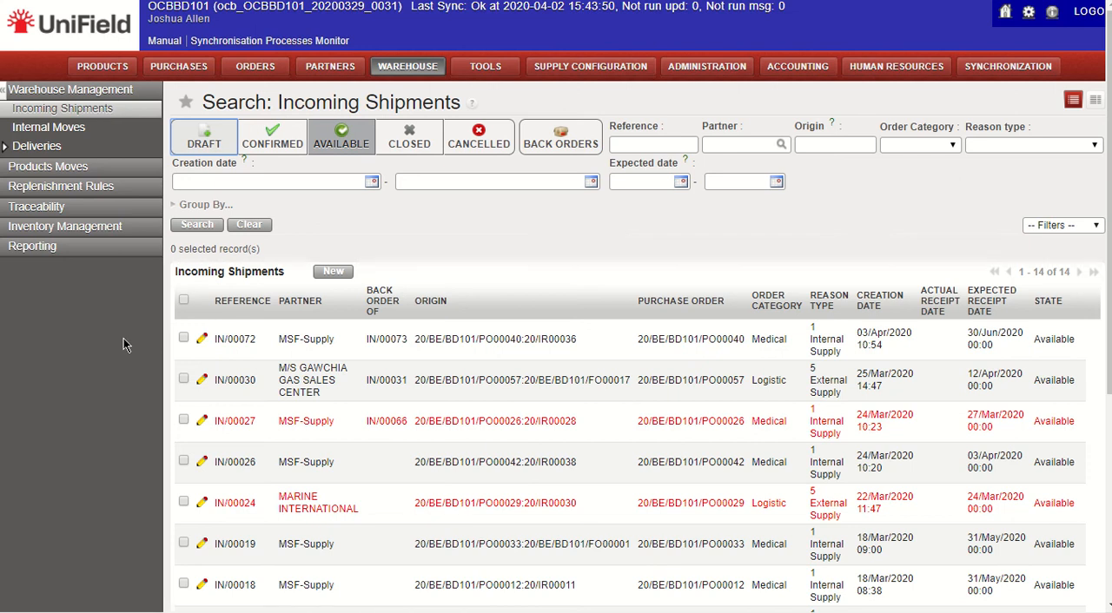
left_click(330, 274)
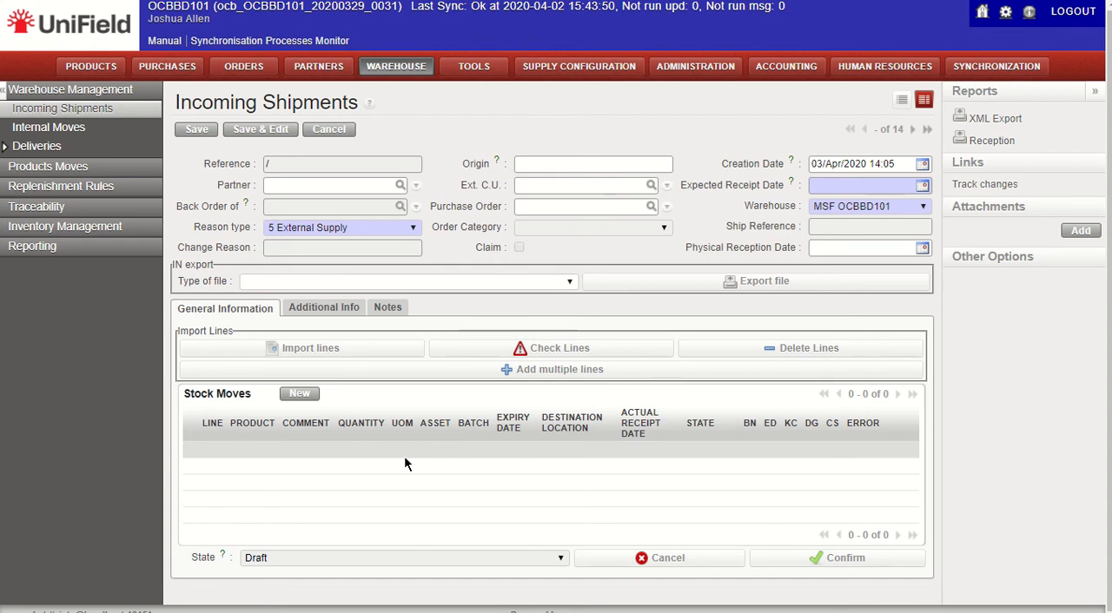
Step: Set the shipment's expected receipt date to 3 April 2020
left_click(845, 185)
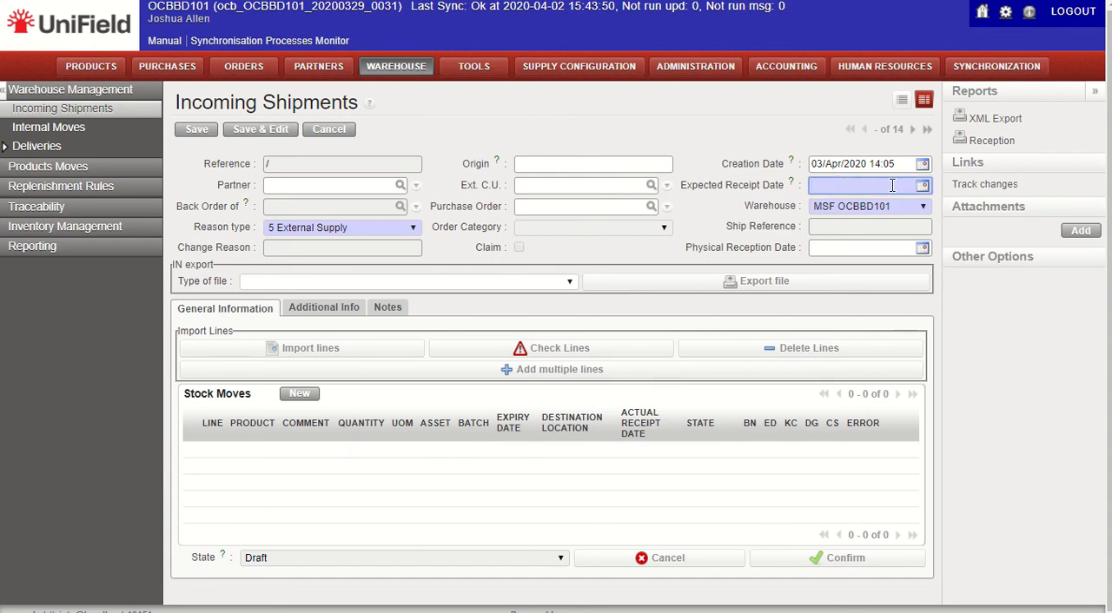
left_click(923, 188)
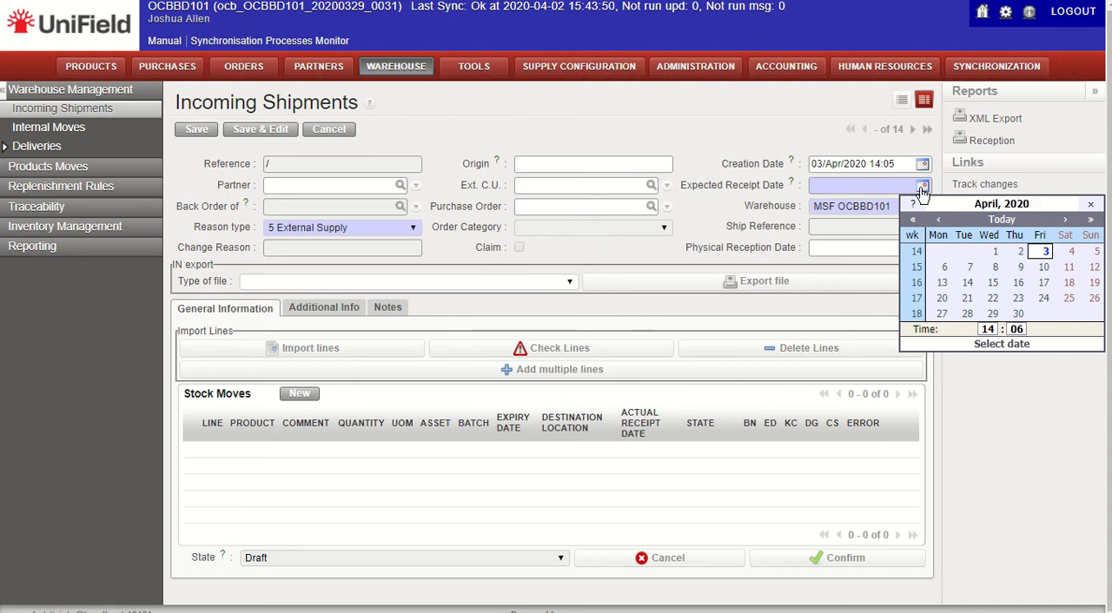
left_click(1046, 252)
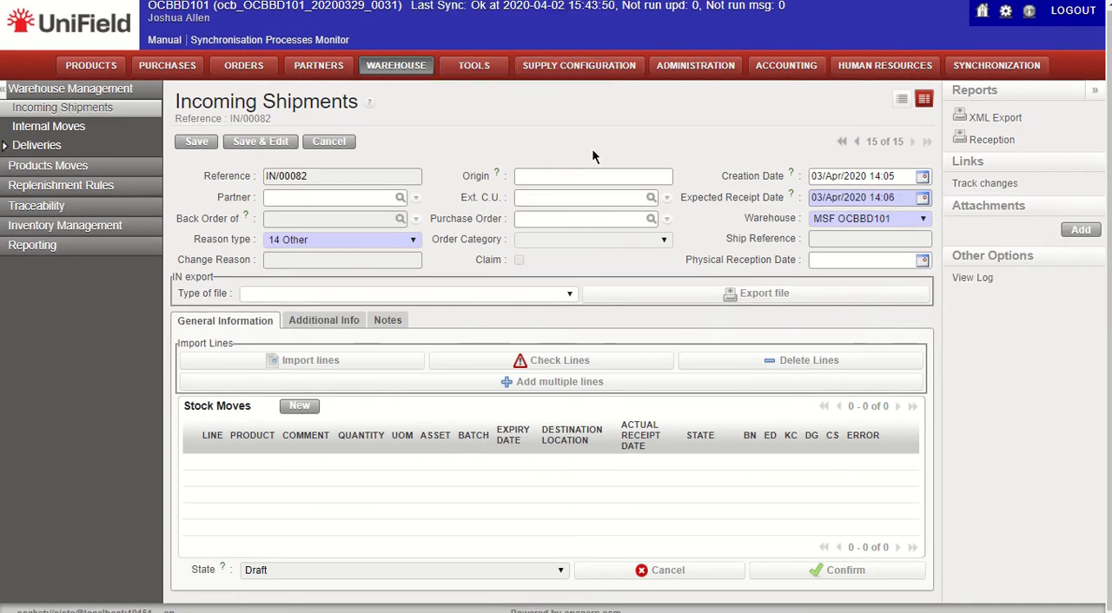
Step: Enter "Medicines Returned from Staff Health" as the origin of the incoming shipment
left_click(604, 177)
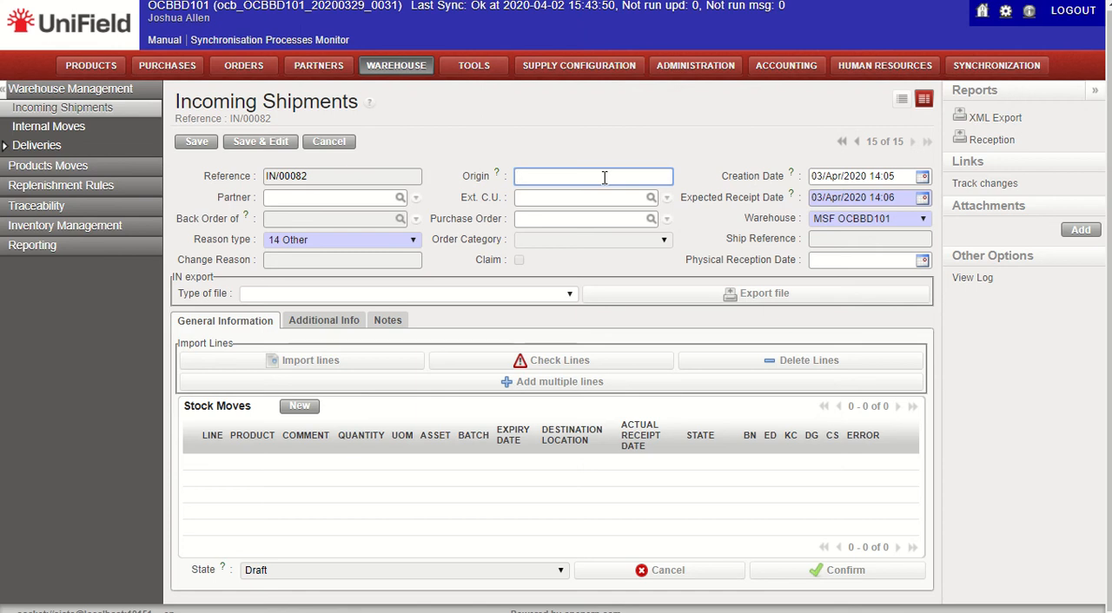
type("Medicines ")
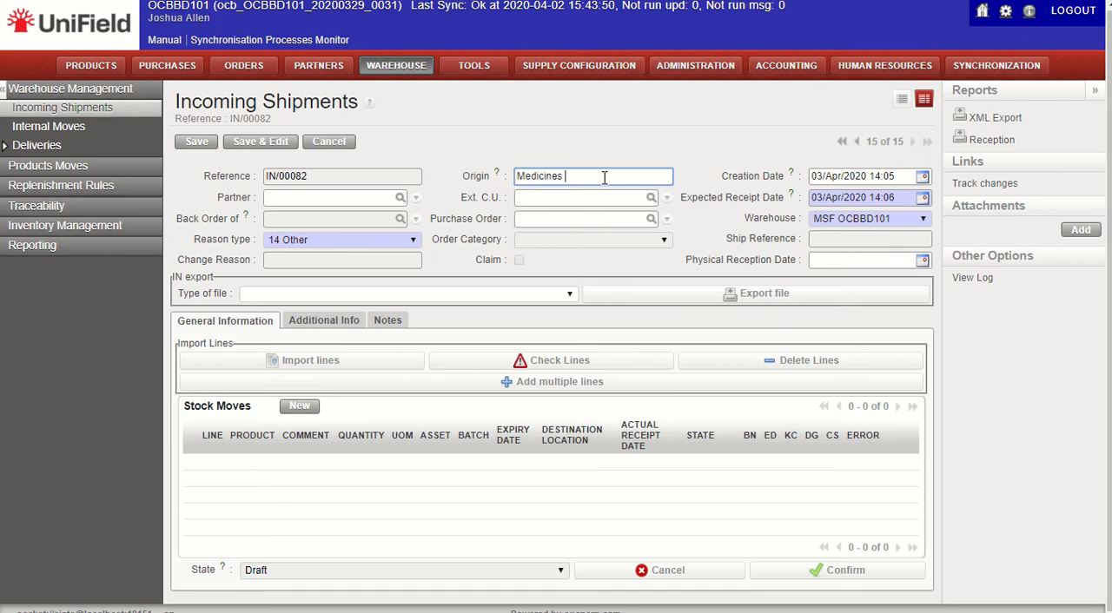
type("Returned from Staff Health")
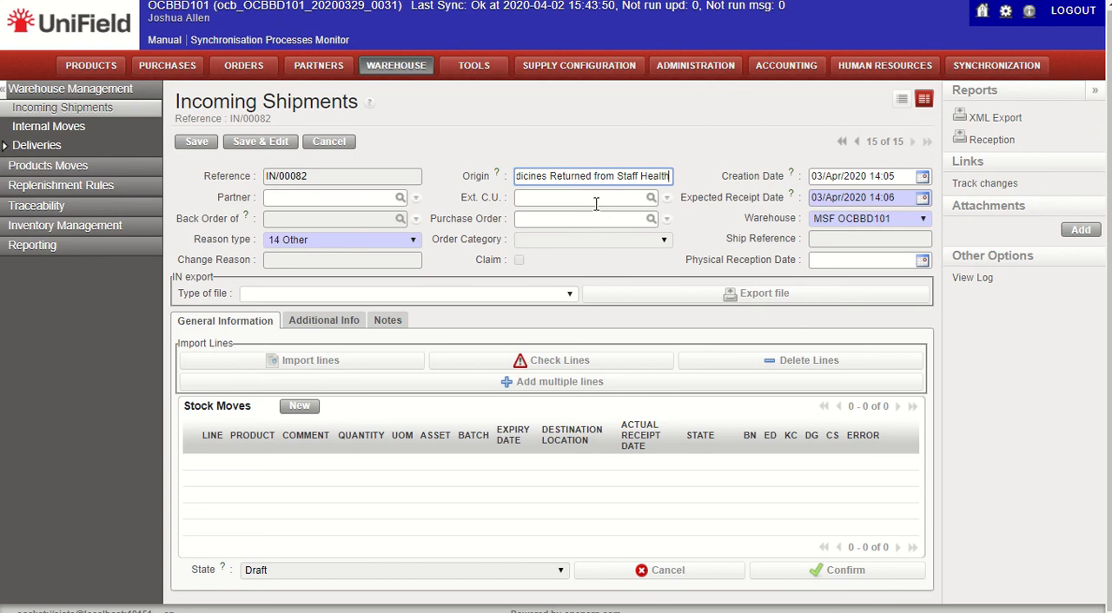
Step: Set the shipment's external consumption unit to STAFF HEALTH and its reason type to 4 Return from unit
left_click(624, 199)
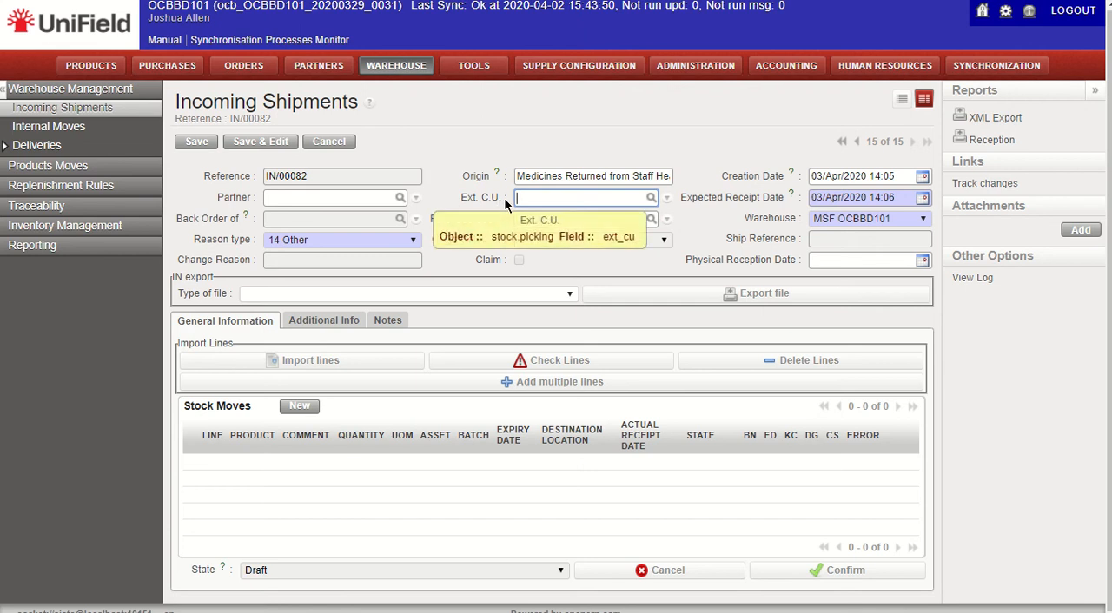
left_click(650, 197)
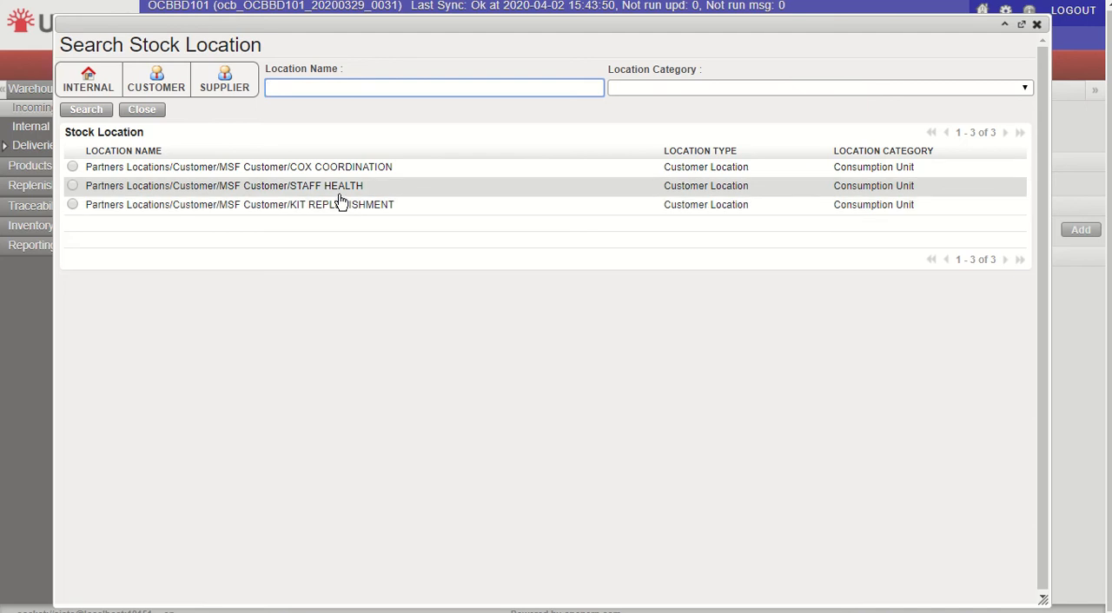
left_click(253, 191)
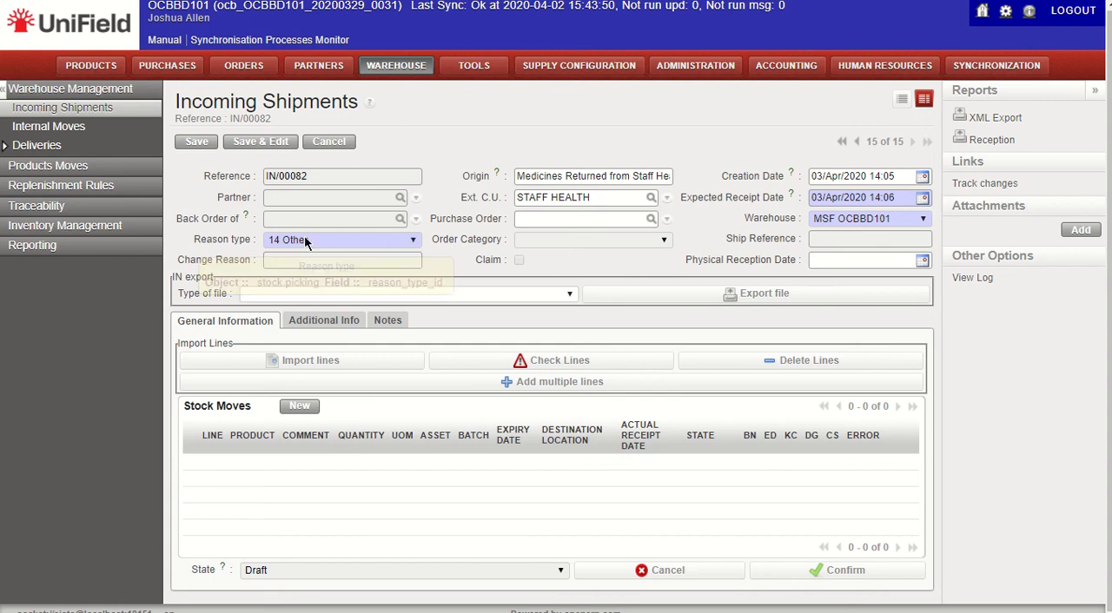
left_click(415, 247)
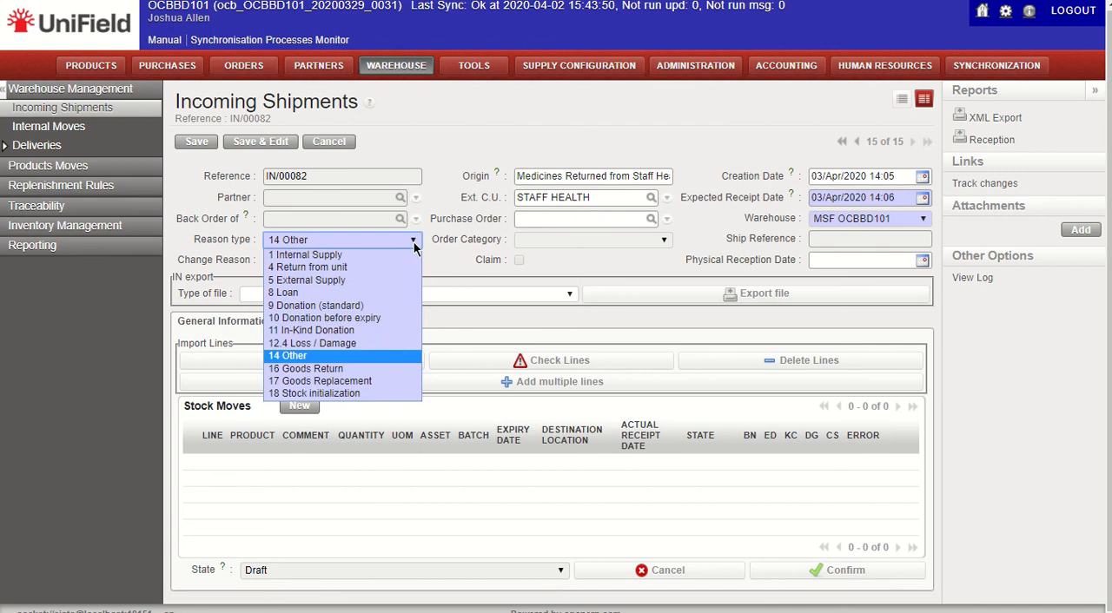
left_click(364, 268)
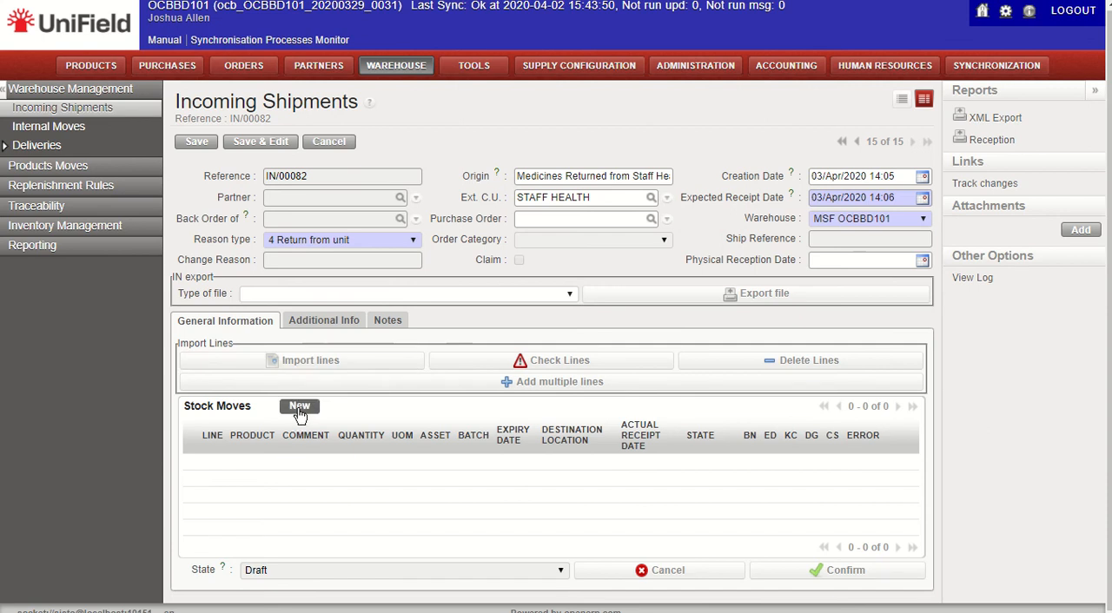
Step: Start a new stock move line for the product DORAPARA5T- PARACETAMOL (acetaminophen), 500 mg, tab
left_click(340, 365)
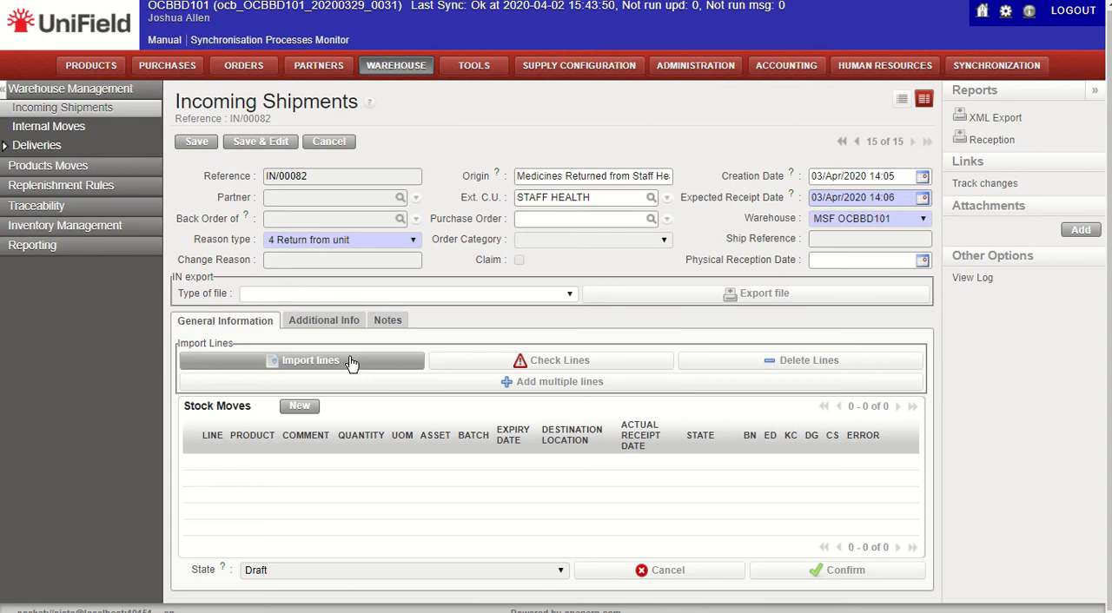
left_click(300, 406)
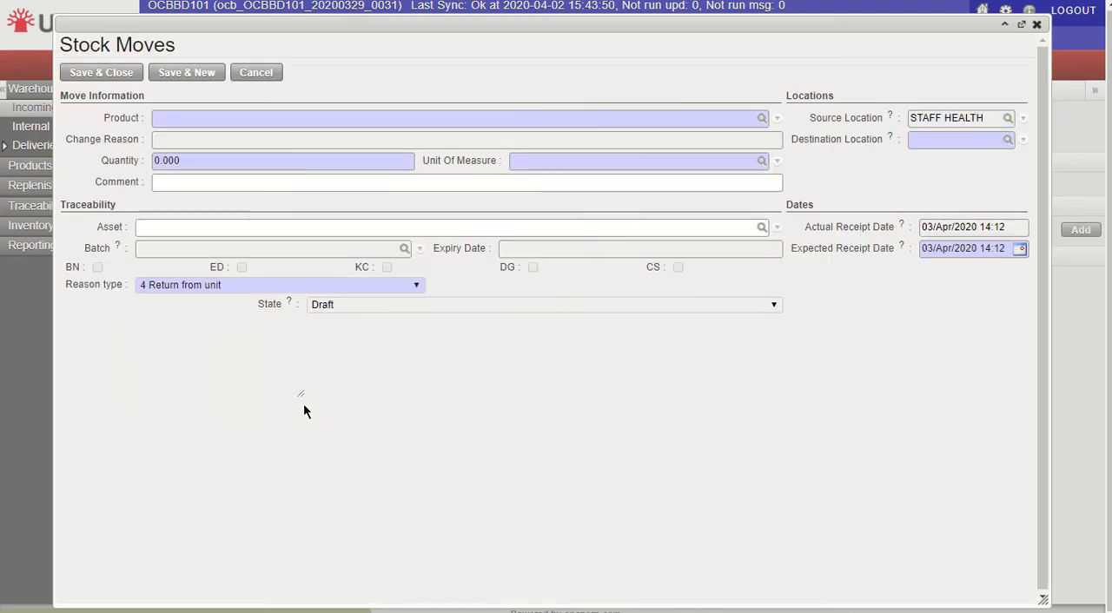
left_click(243, 119)
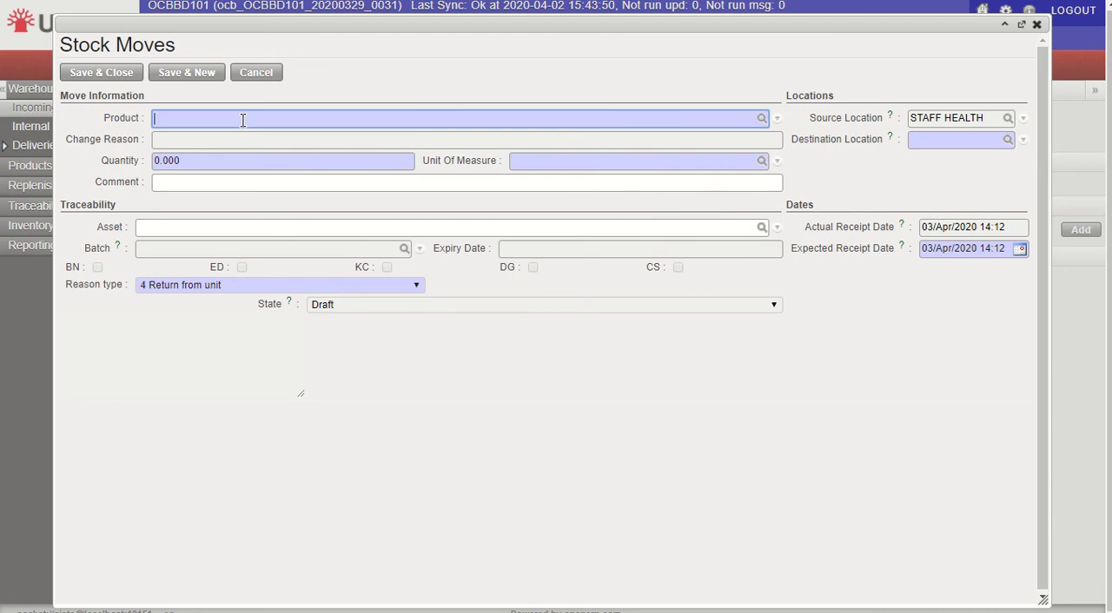
type("dorapara5t")
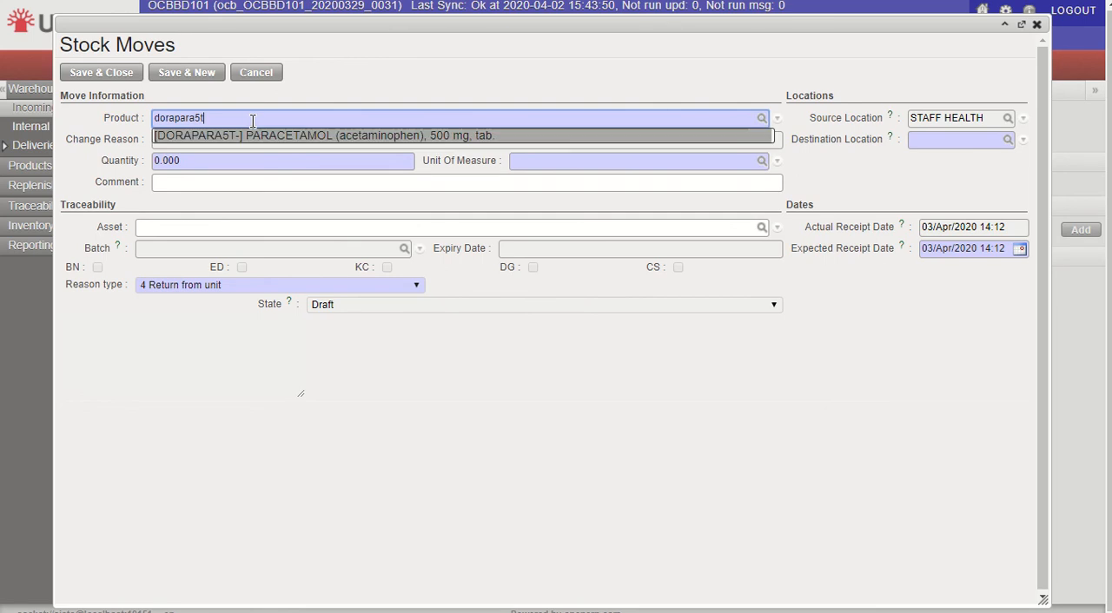
left_click(250, 139)
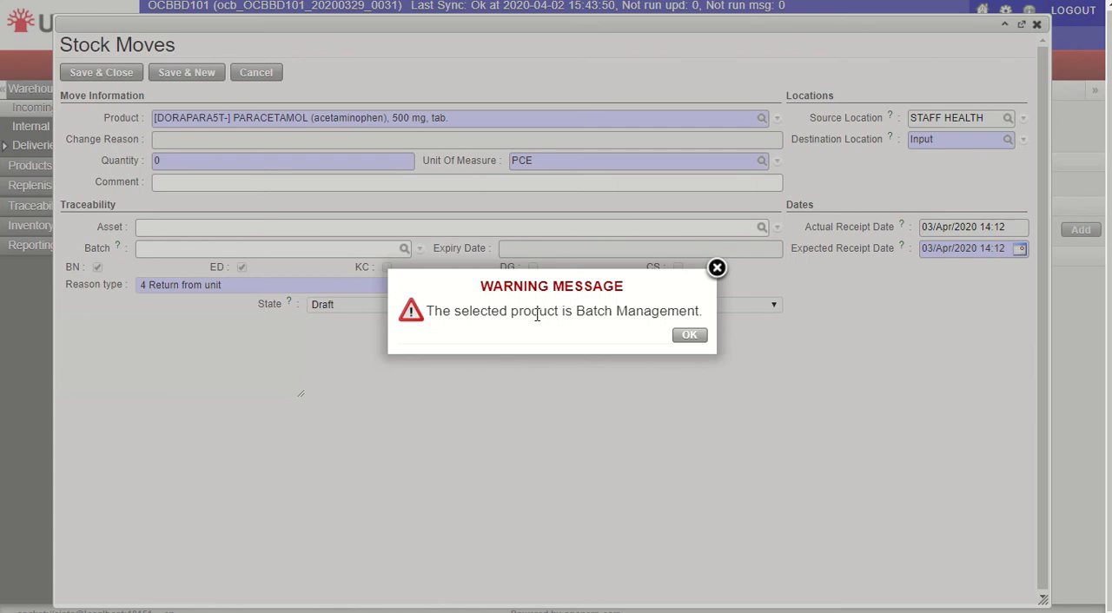
left_click(693, 336)
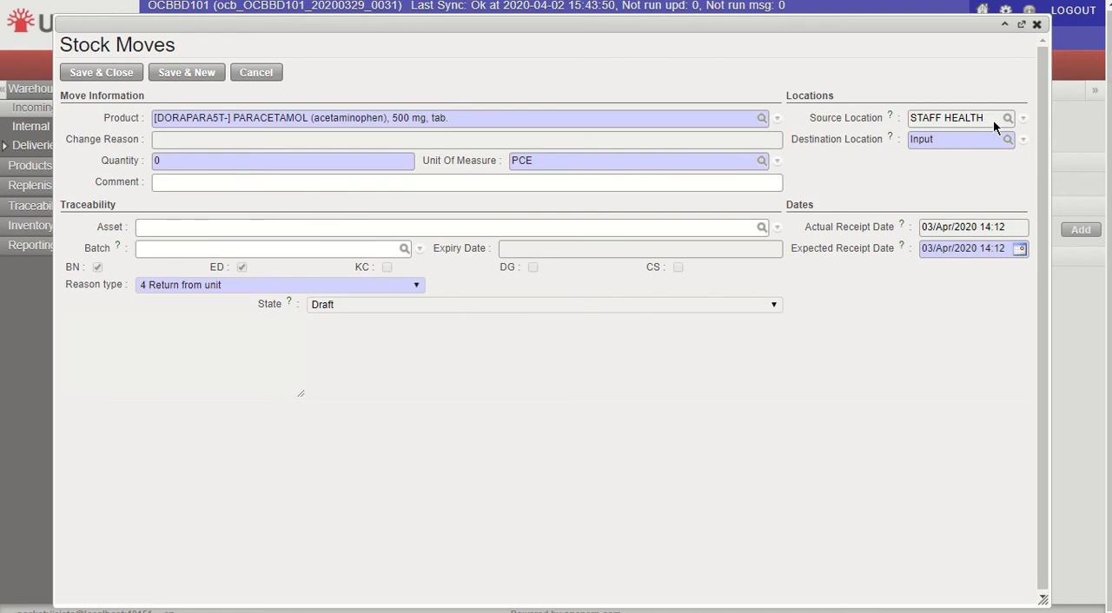
Step: Replace the stock move's destination location with the medical stock location Stock/MED
left_click(984, 141)
key("ctrl+a")
key("BackSpace")
left_click(1008, 141)
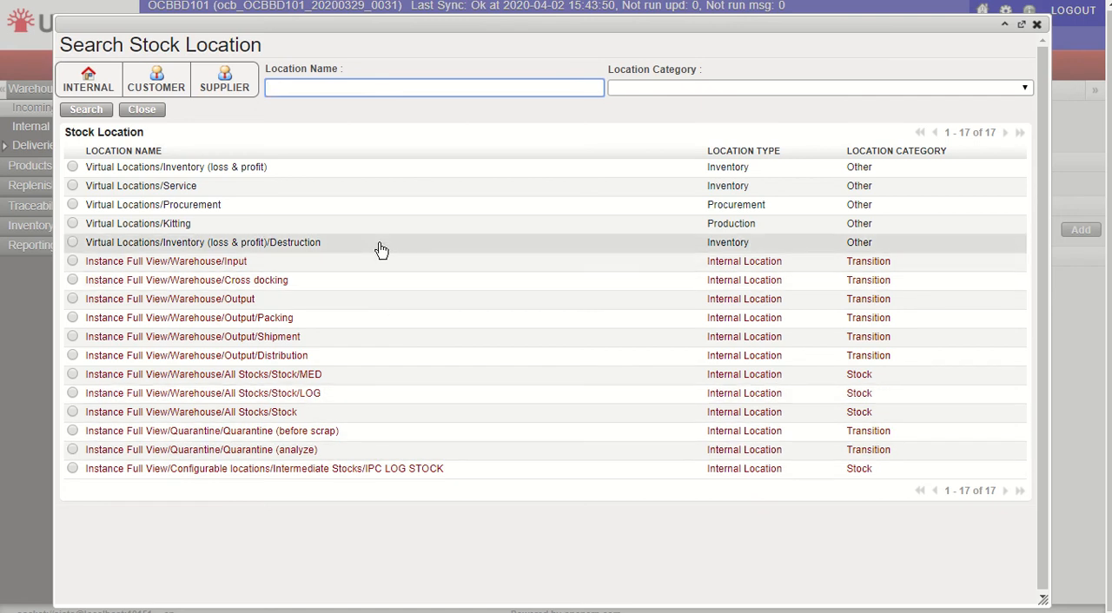
left_click(362, 380)
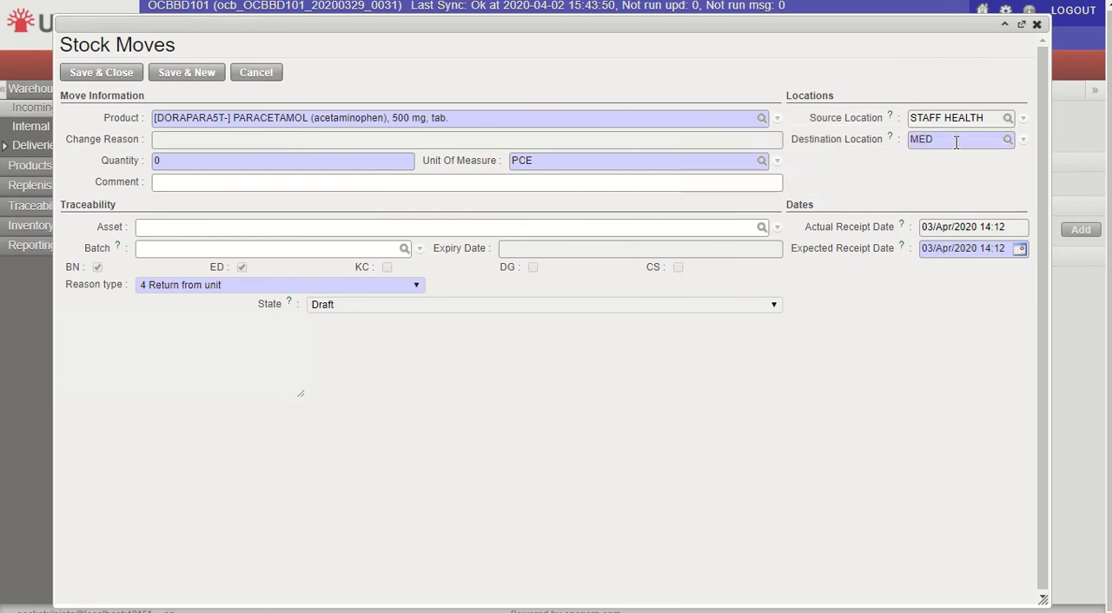
Step: Set the stock move's quantity to 1000 PCE
left_click(319, 161)
key("BackSpace")
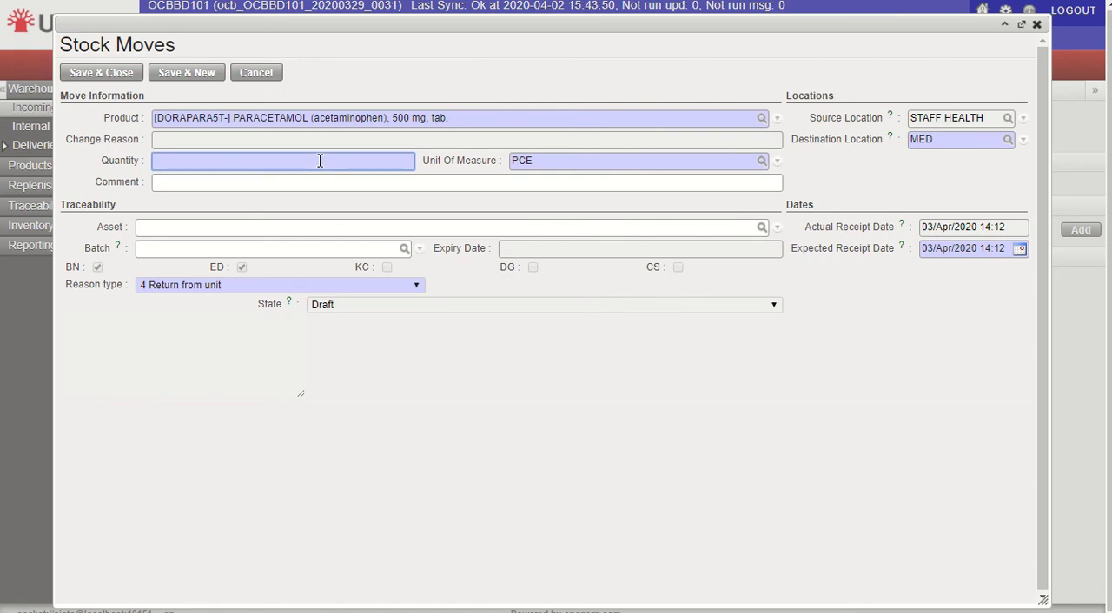
type("1000")
Step: Assign the existing batch SCJ236 to the paracetamol line and save the stock move back to the shipment
left_click(375, 249)
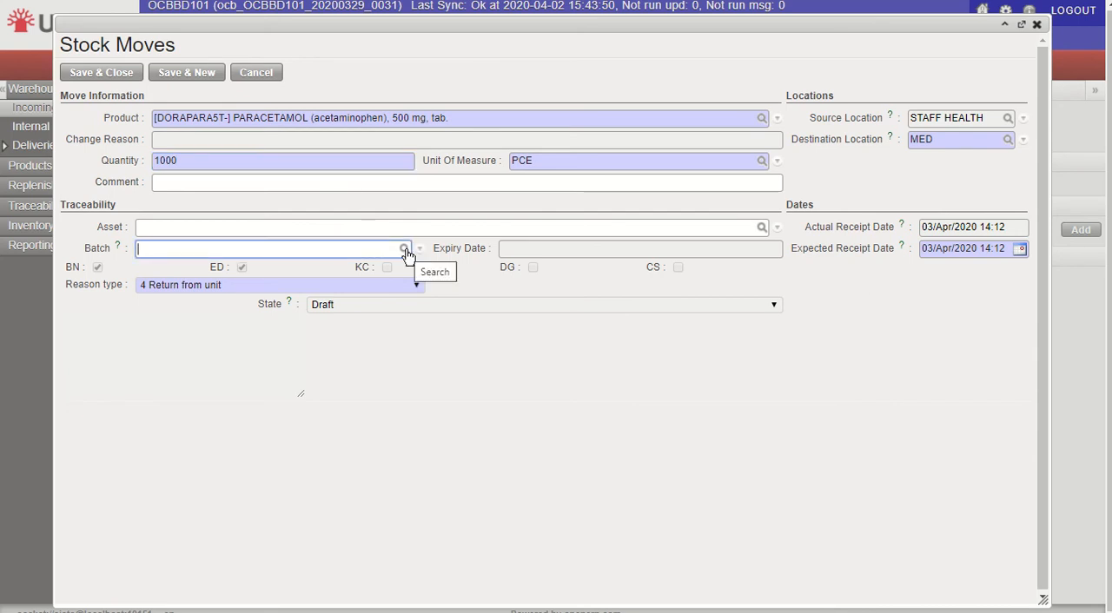
left_click(405, 250)
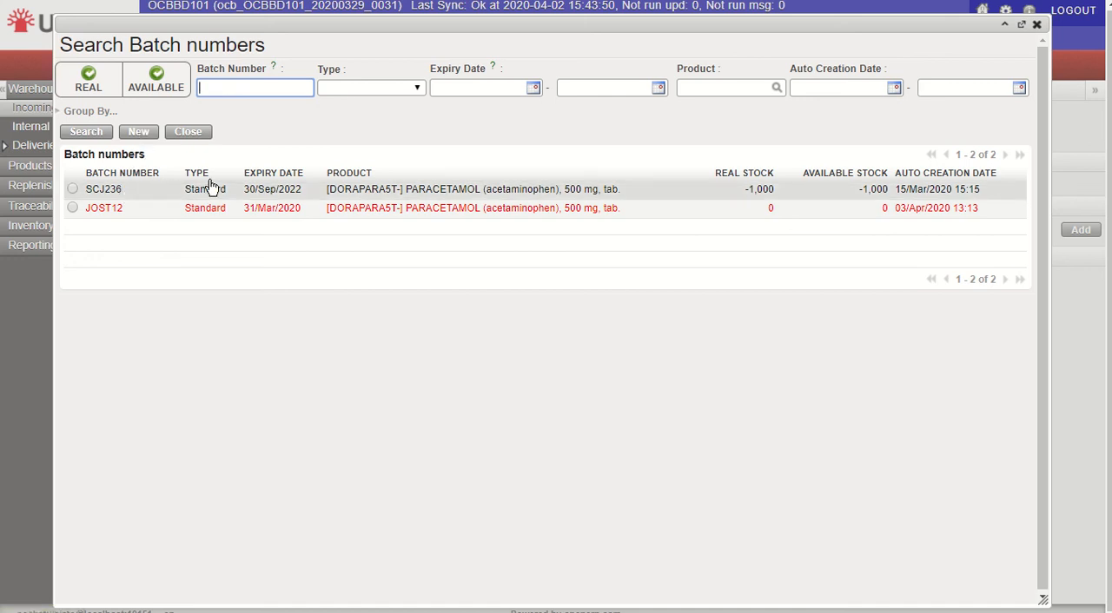
left_click(280, 192)
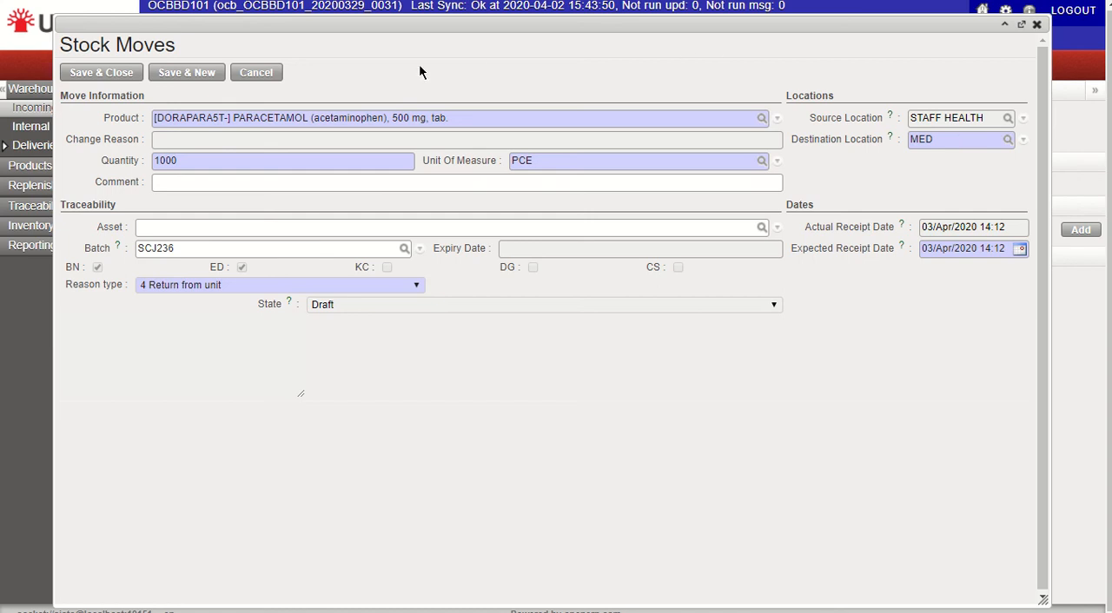
left_click(120, 76)
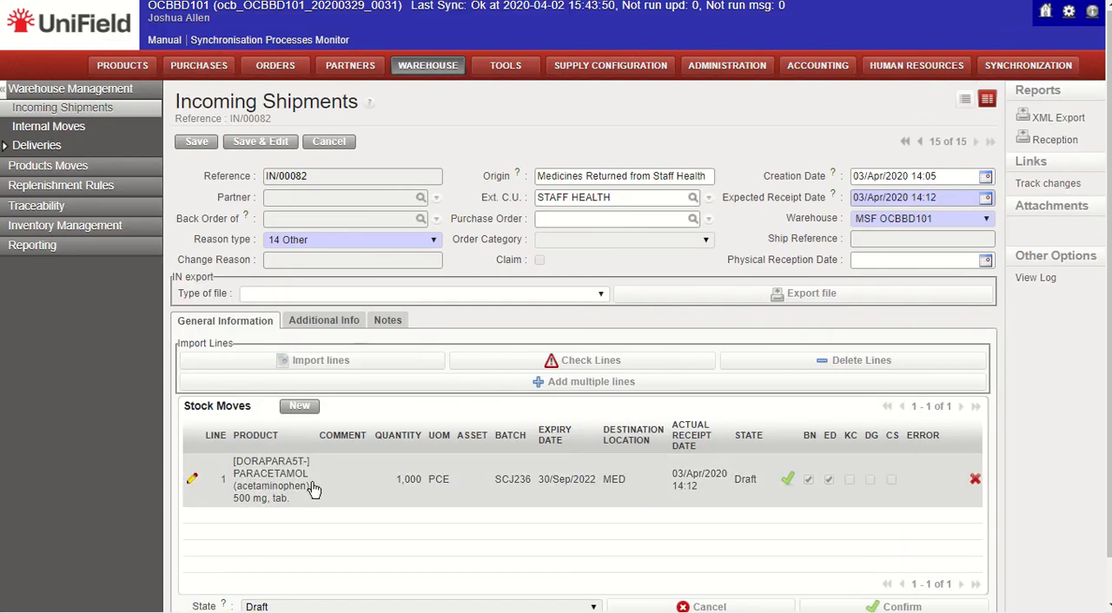
scroll(637, 501, "down", 1)
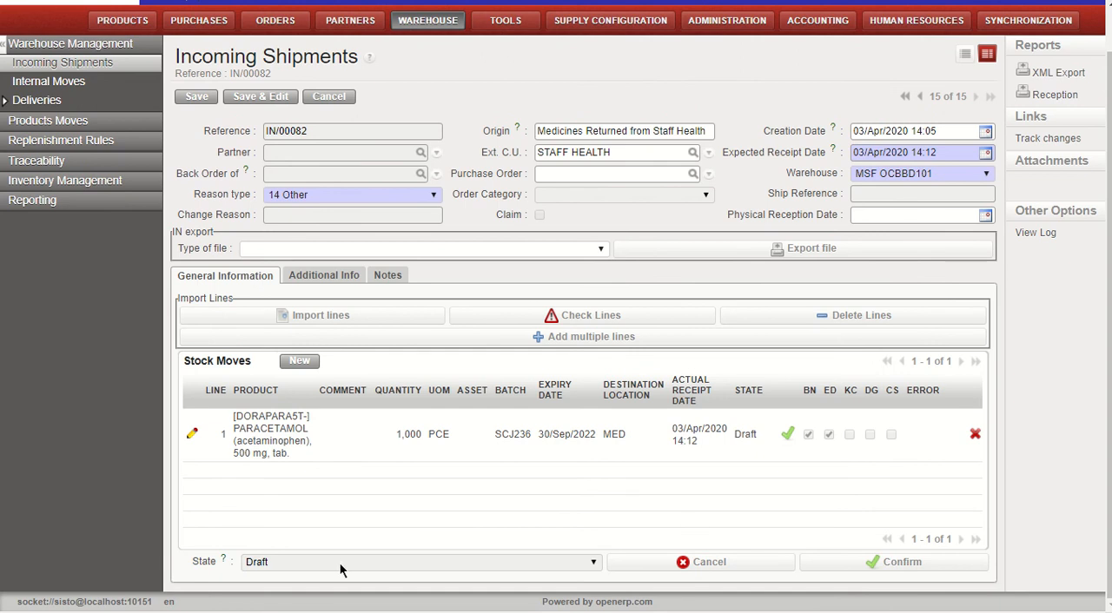
Step: Switch to File Explorer and open "4- Incoming Shipment Template.xml" from the 1. Import Templates folder
mouse_move(451, 56)
key("alt+Tab")
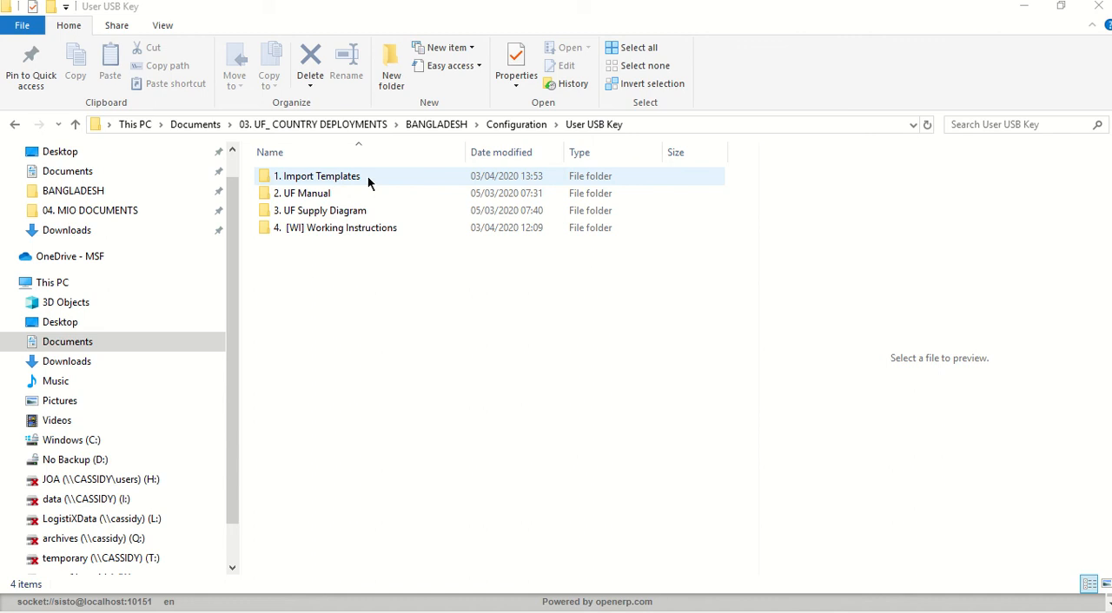
left_click(367, 175)
double_click(368, 176)
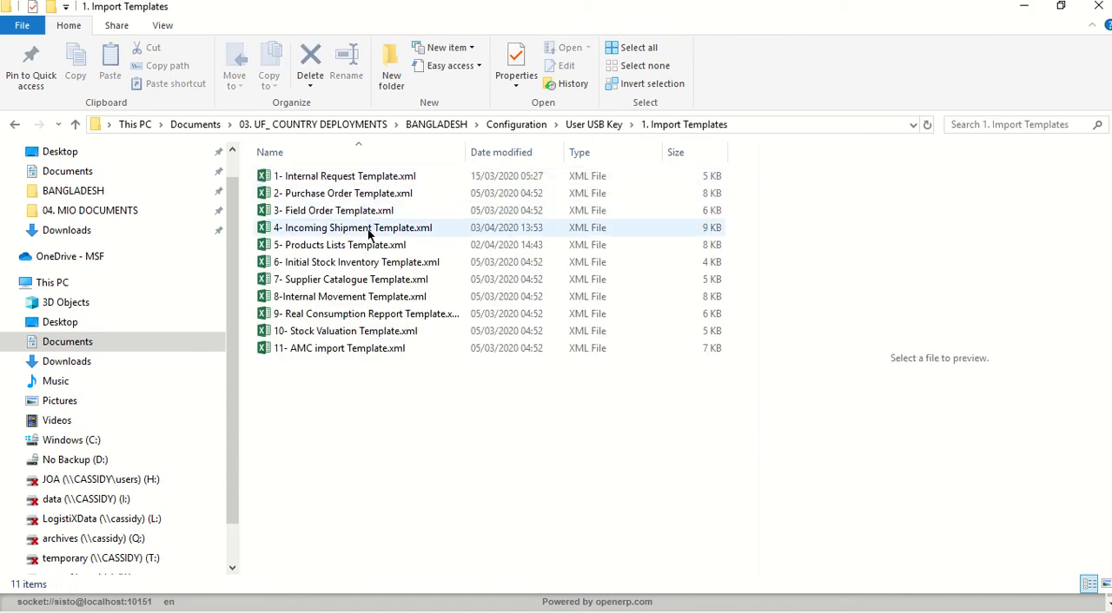
double_click(439, 233)
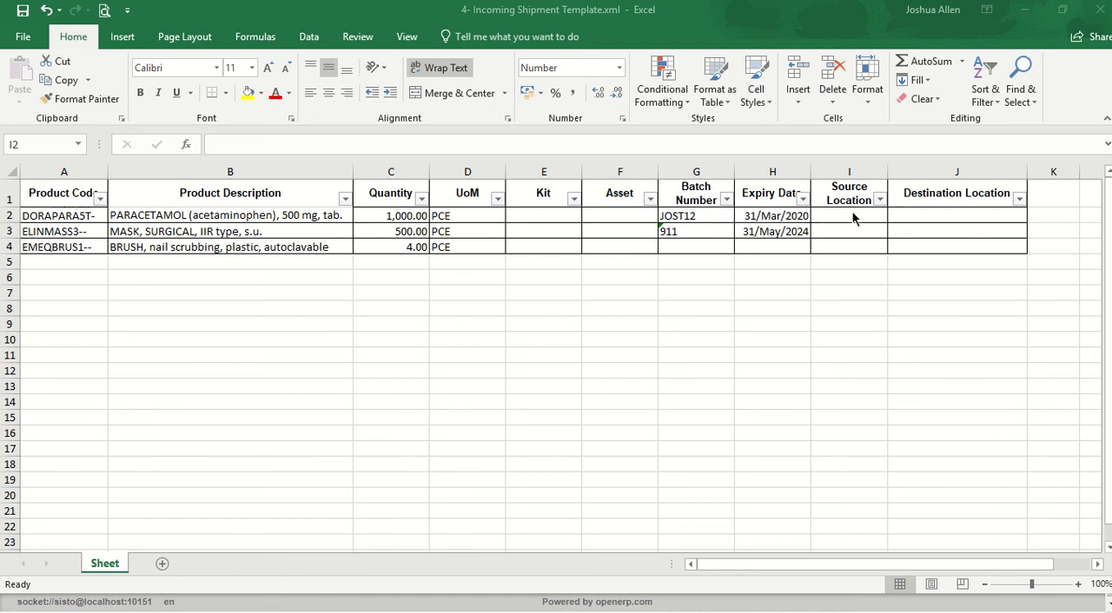
Step: Select the template's Source Location and Destination Location columns and compare them with the shipment form in UniField
left_click(855, 170)
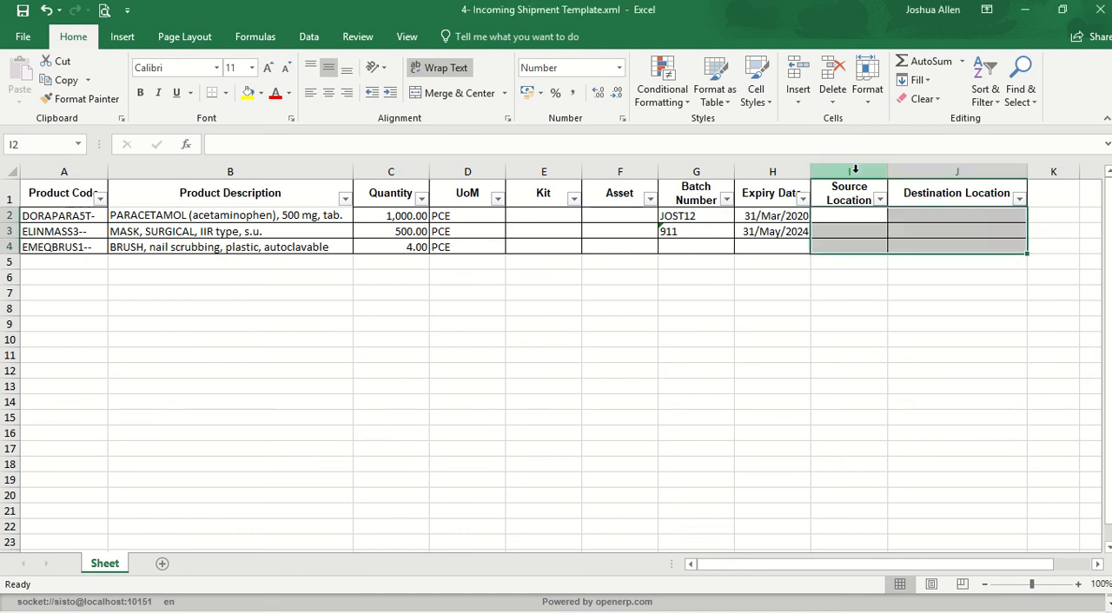
left_click_drag(855, 171, 925, 172)
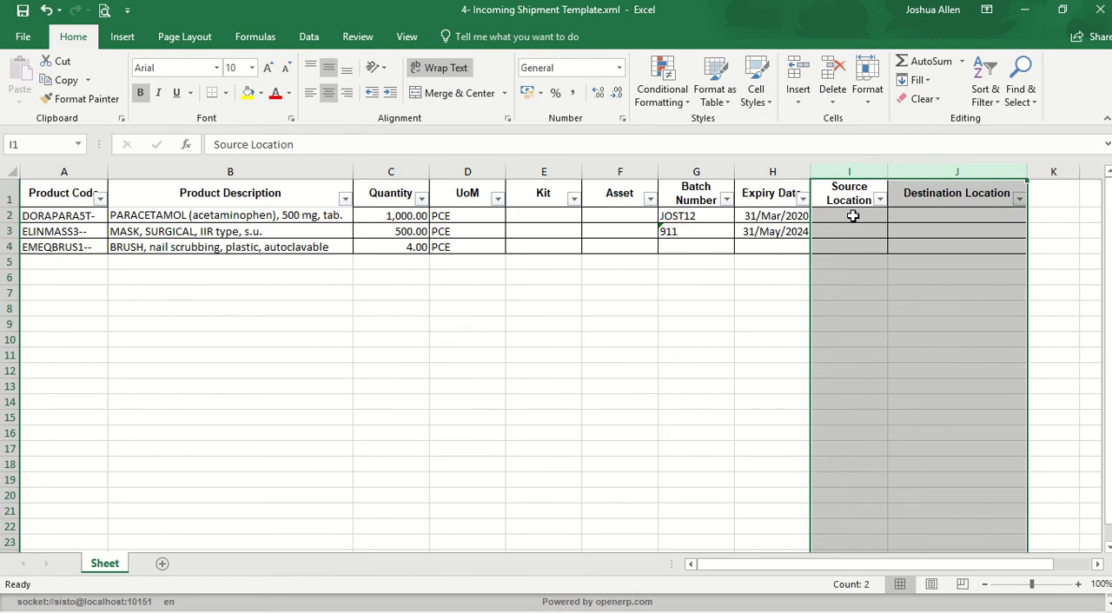
key("alt+Tab")
key("alt+Tab")
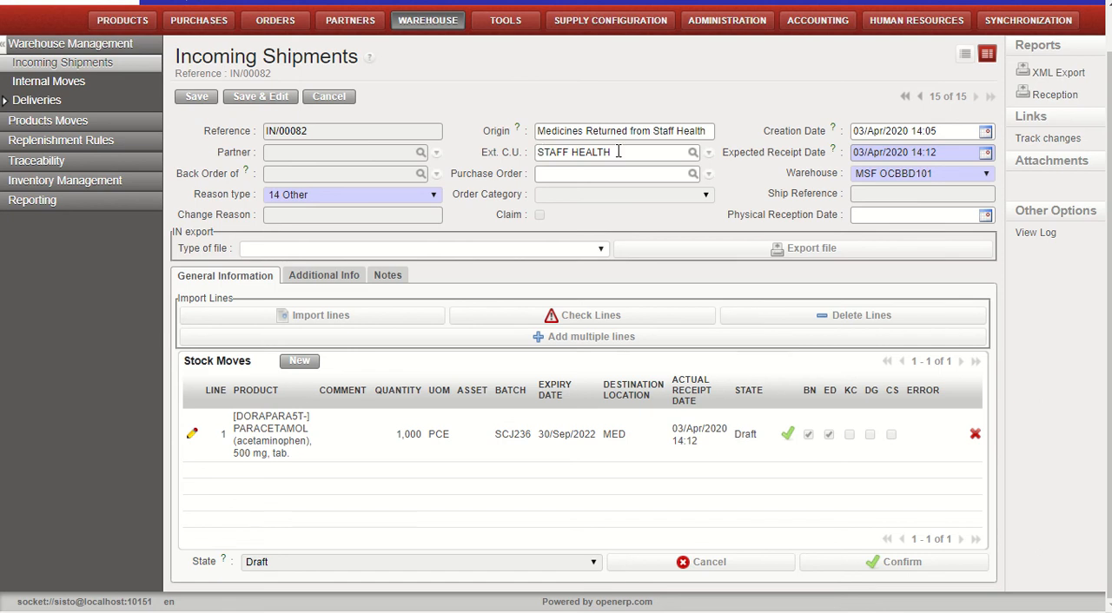
key("alt+Tab")
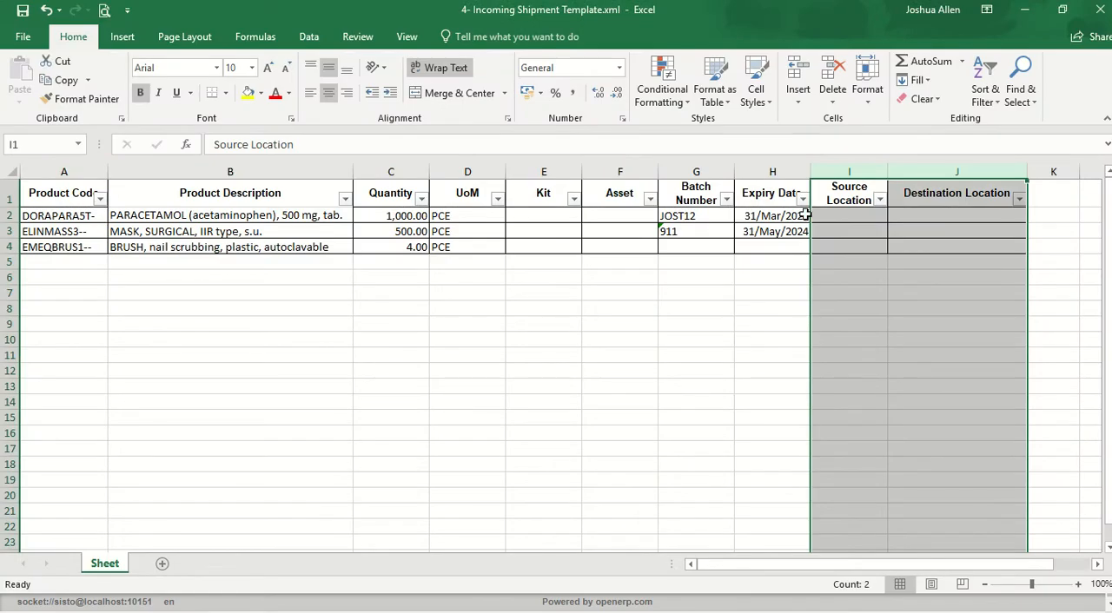
Step: Fill the Source Location column with STAFF HEALTH for the three product rows of the template
left_click(847, 216)
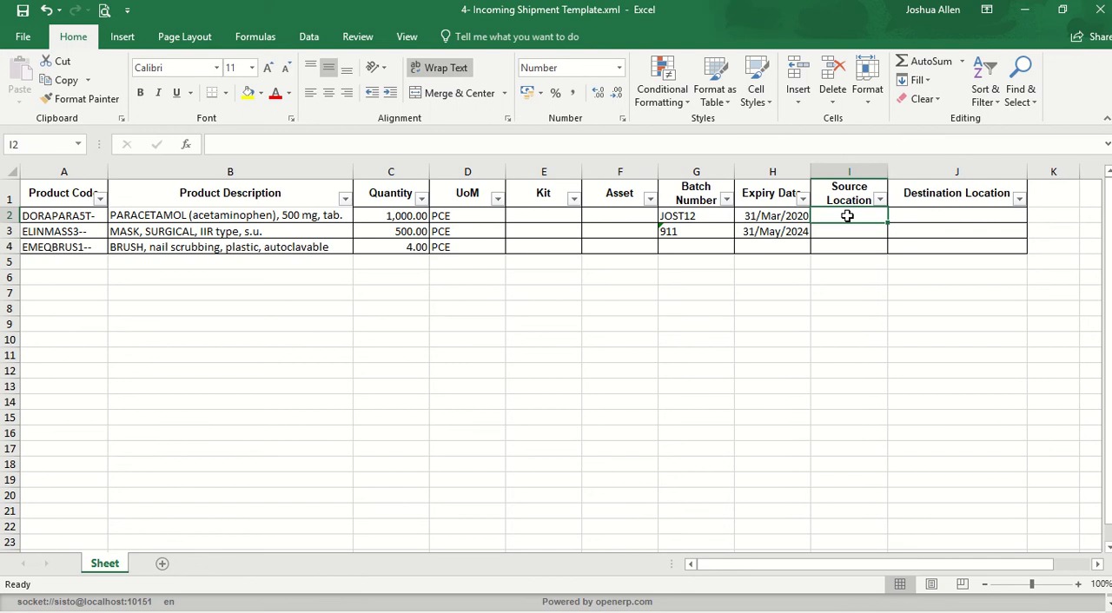
type("STAFF HEALTH")
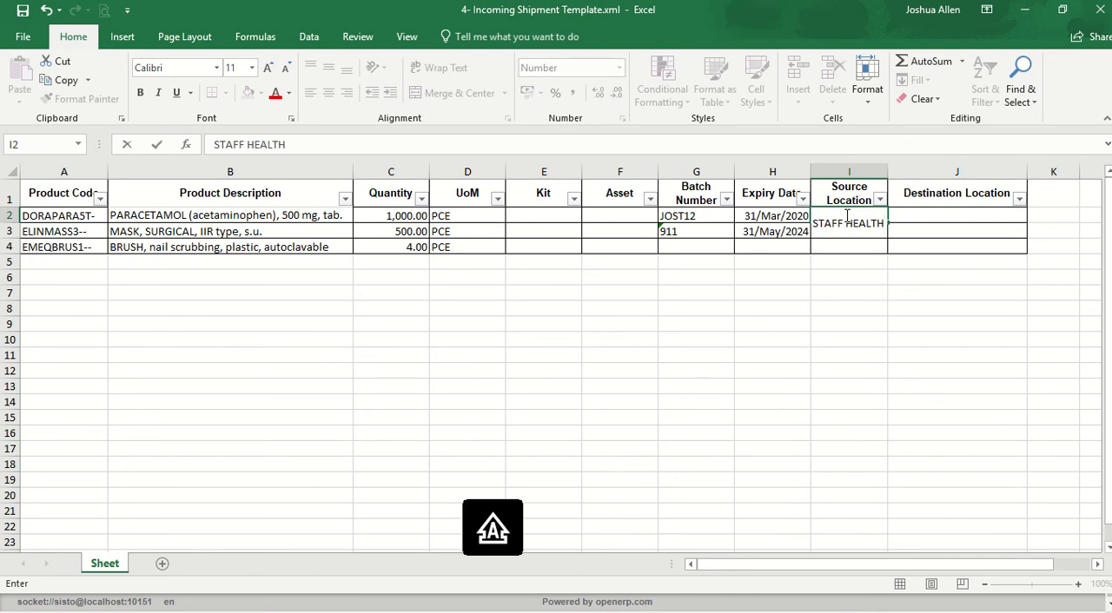
left_click(847, 216)
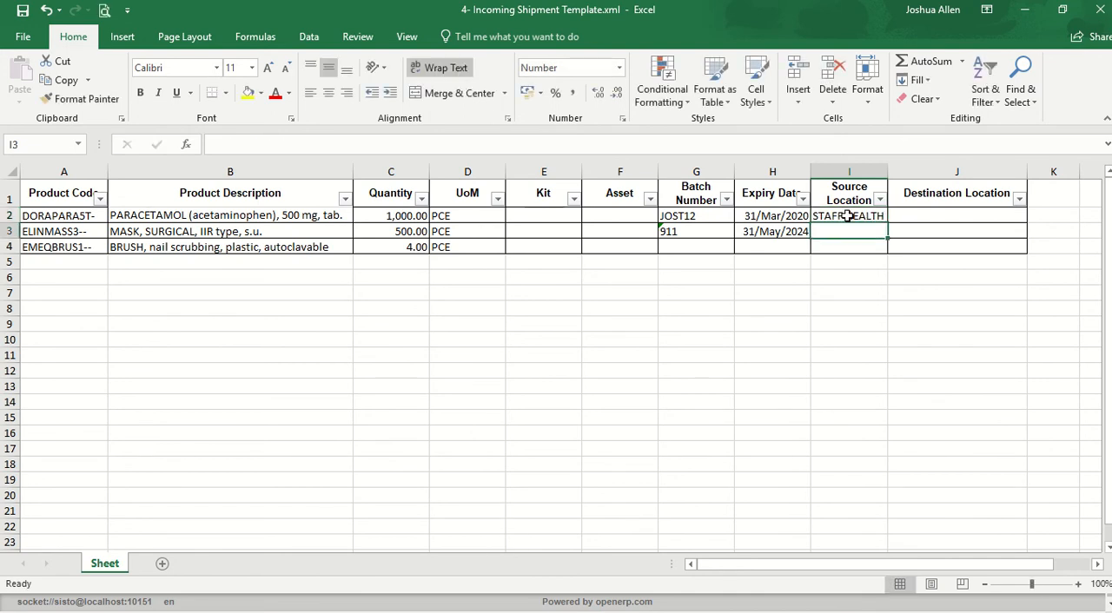
left_click(850, 231)
type("STAFF HEALTH")
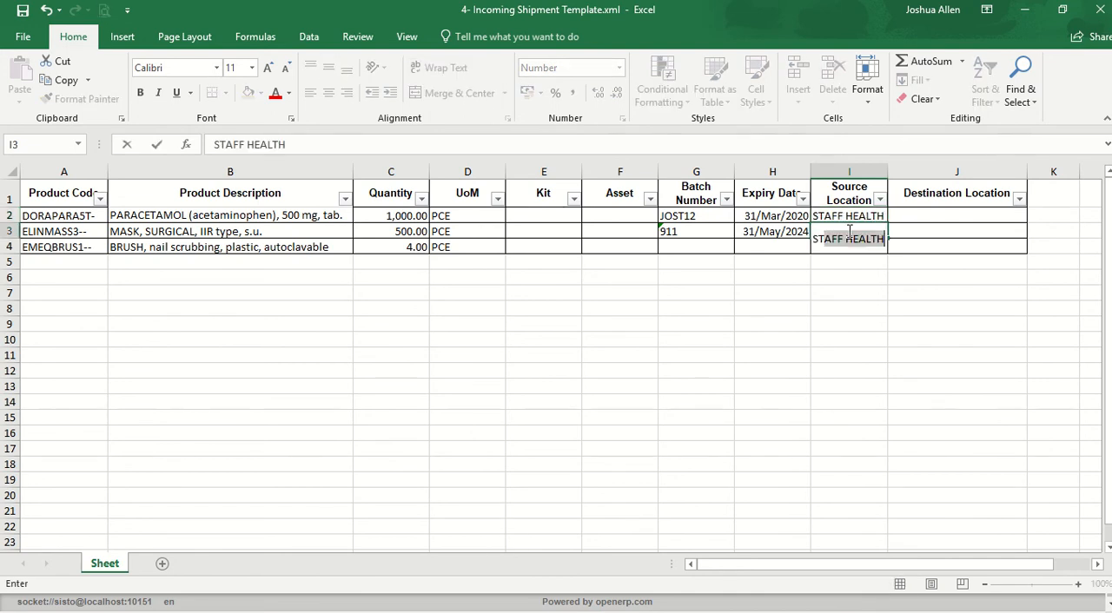
key("Return")
type("STAFF HEALTH")
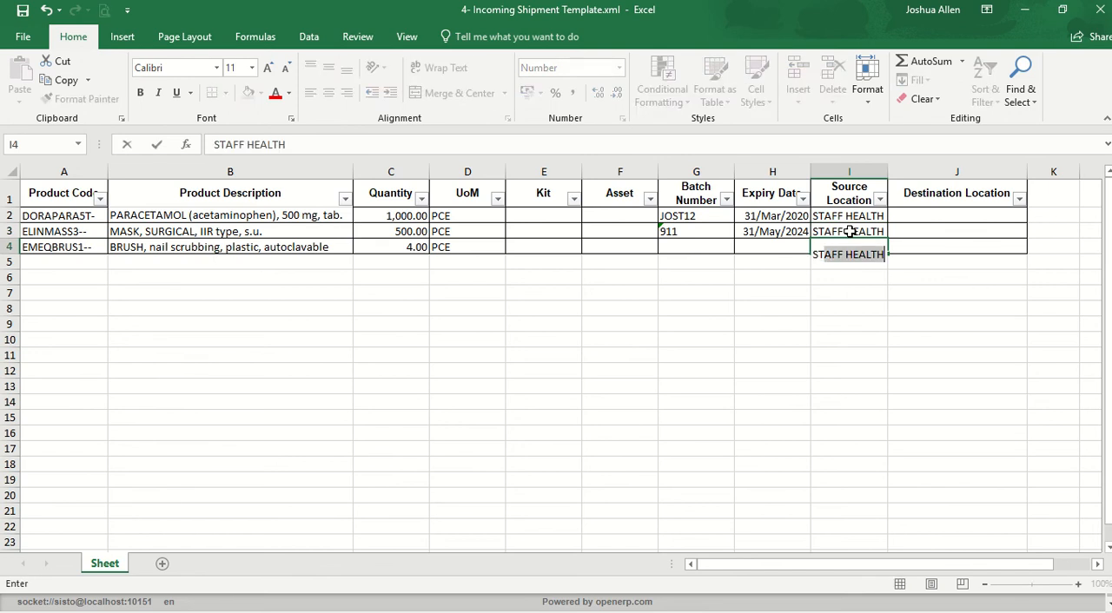
key("Return")
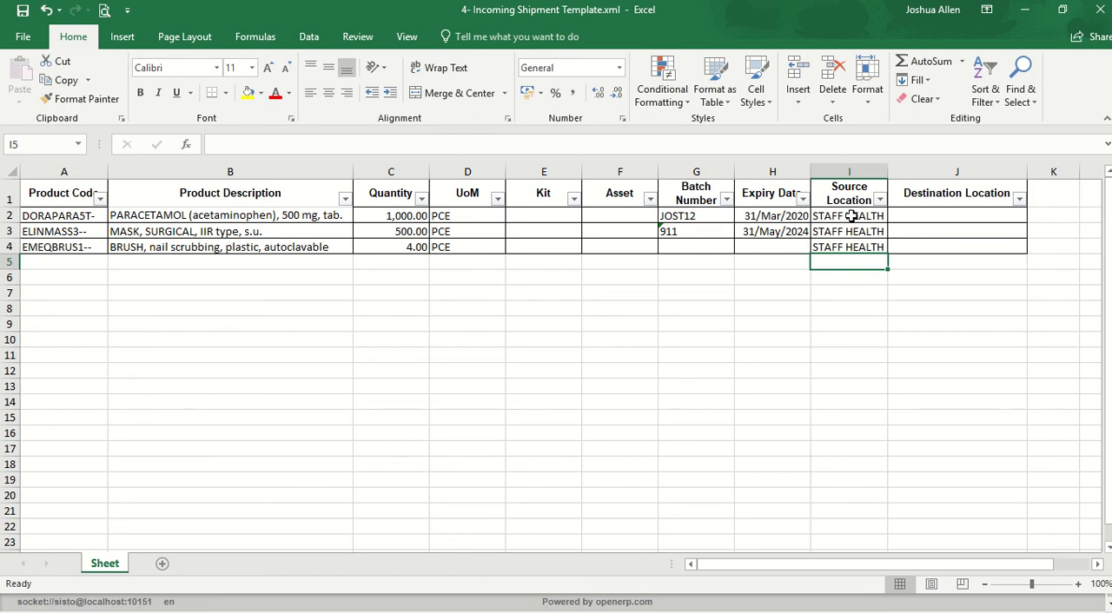
Step: Fill the Destination Location column with MED for the three product rows
left_click(922, 195)
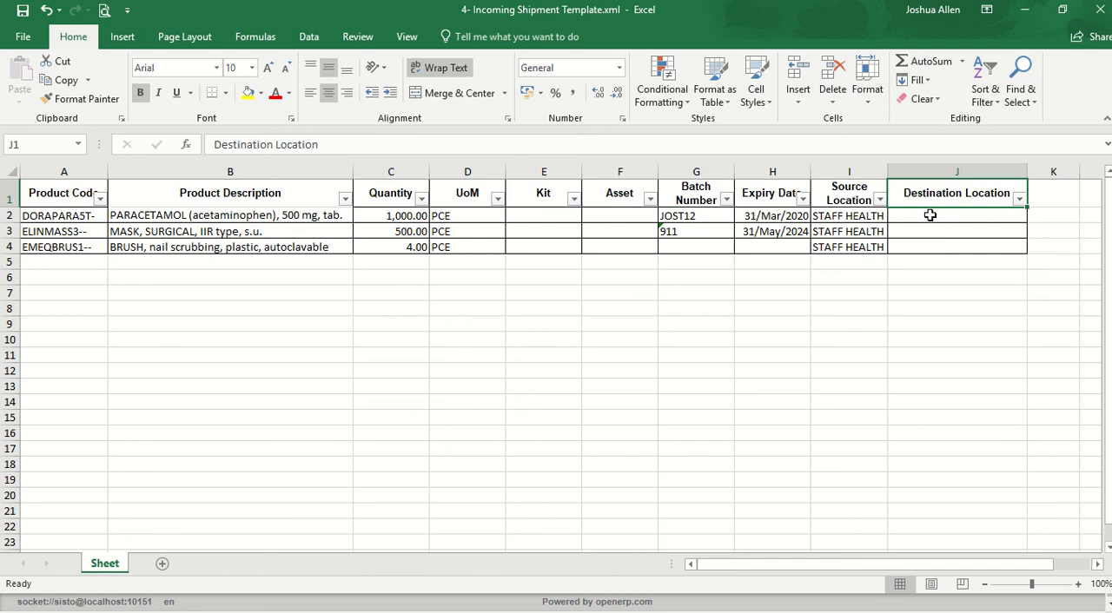
left_click(930, 215)
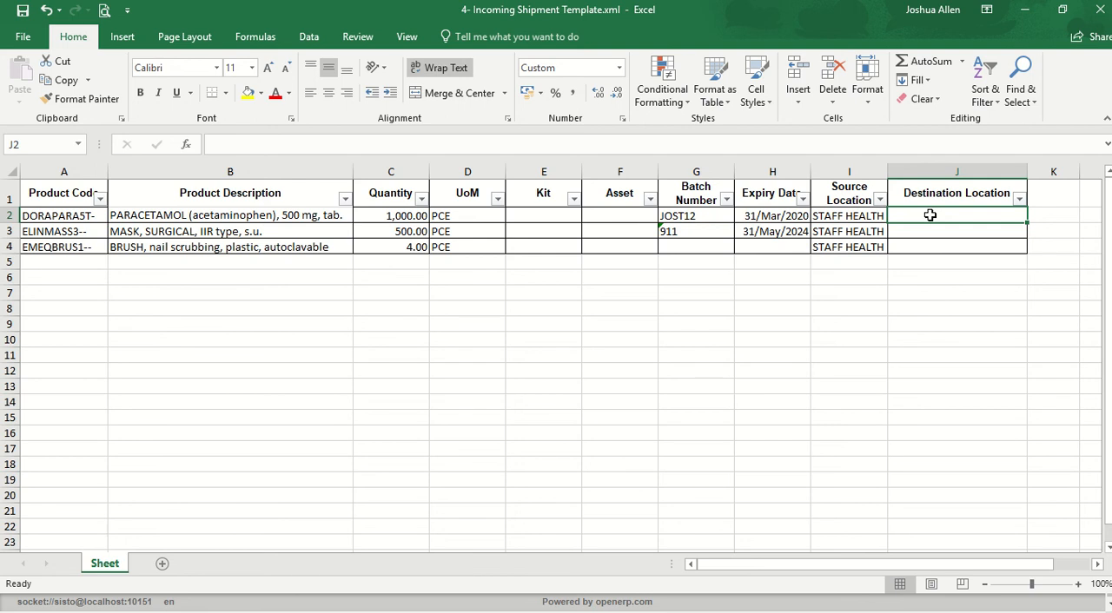
type("MED")
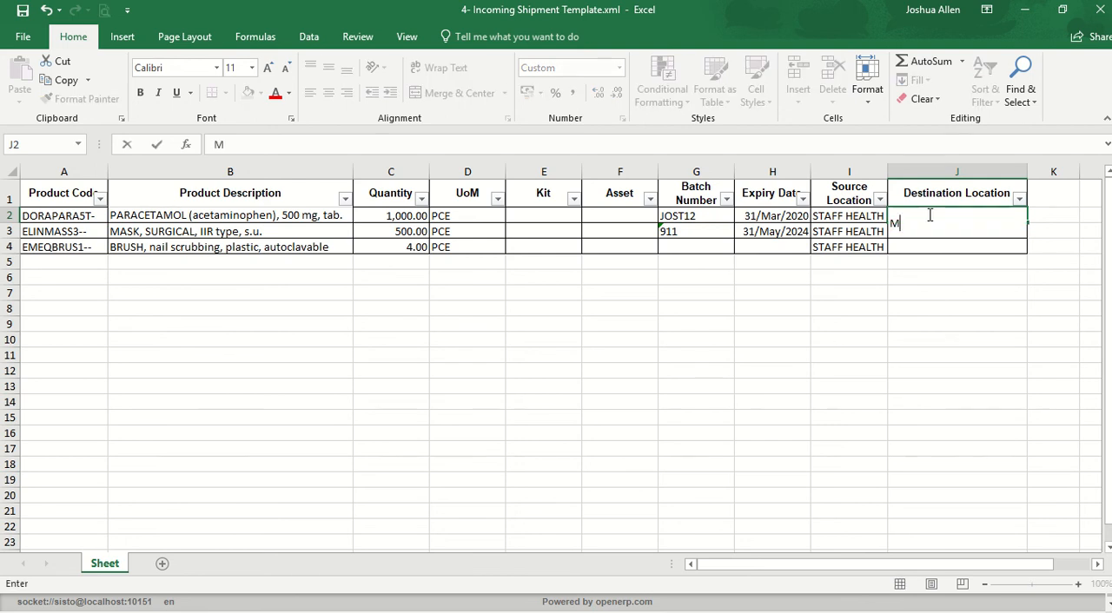
key("Return")
type("MED")
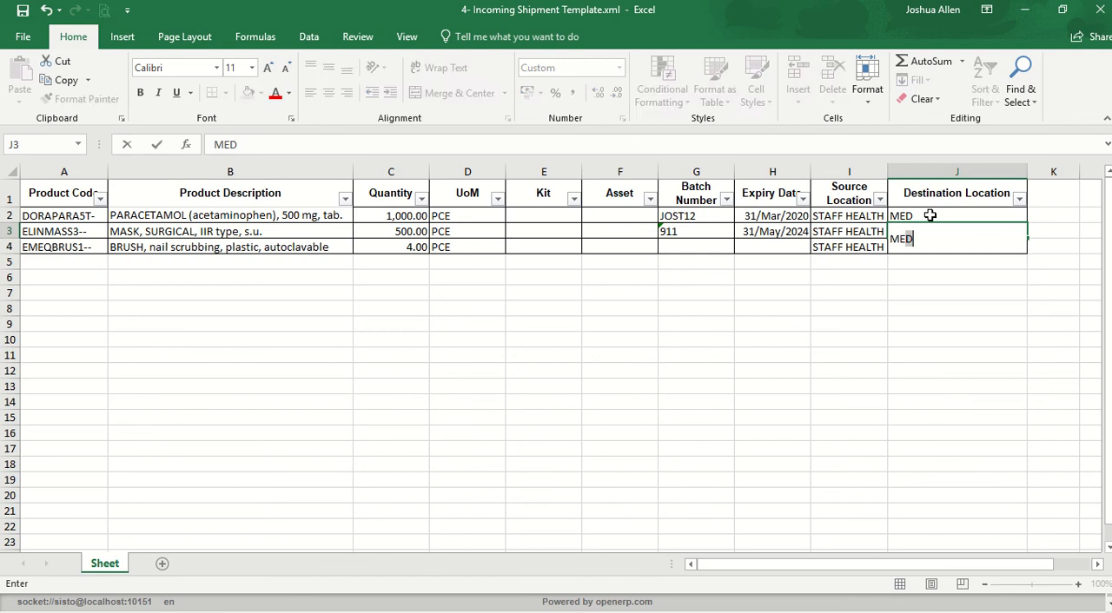
key("Return")
type("MED")
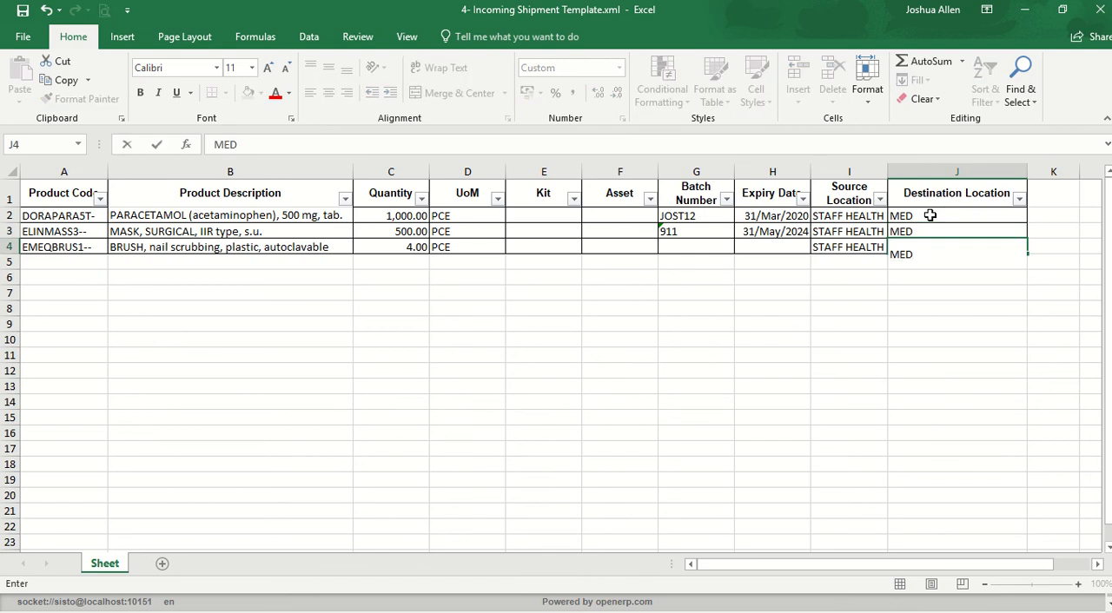
key("Return")
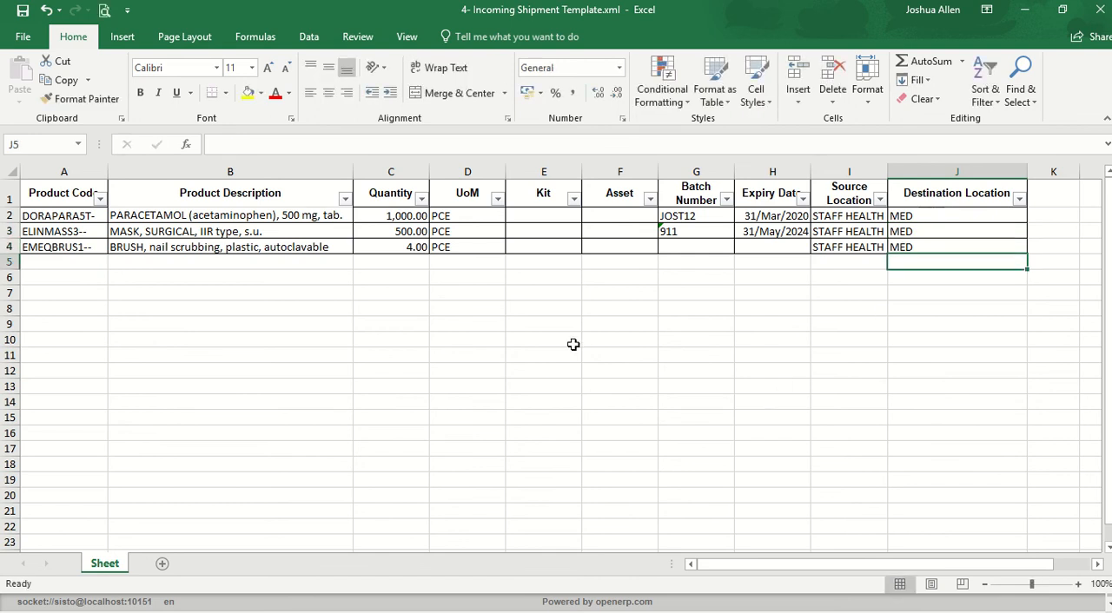
Step: Check the filled location cells and save the template, keeping the XML Spreadsheet 2003 format
double_click(888, 176)
left_click_drag(858, 216, 857, 247)
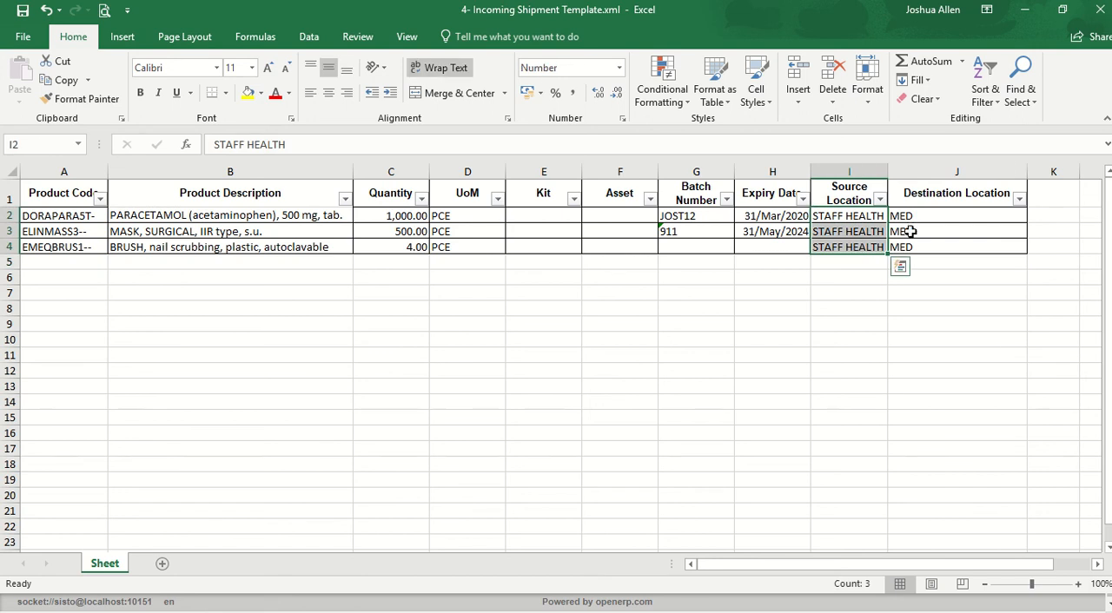
left_click_drag(929, 218, 916, 248)
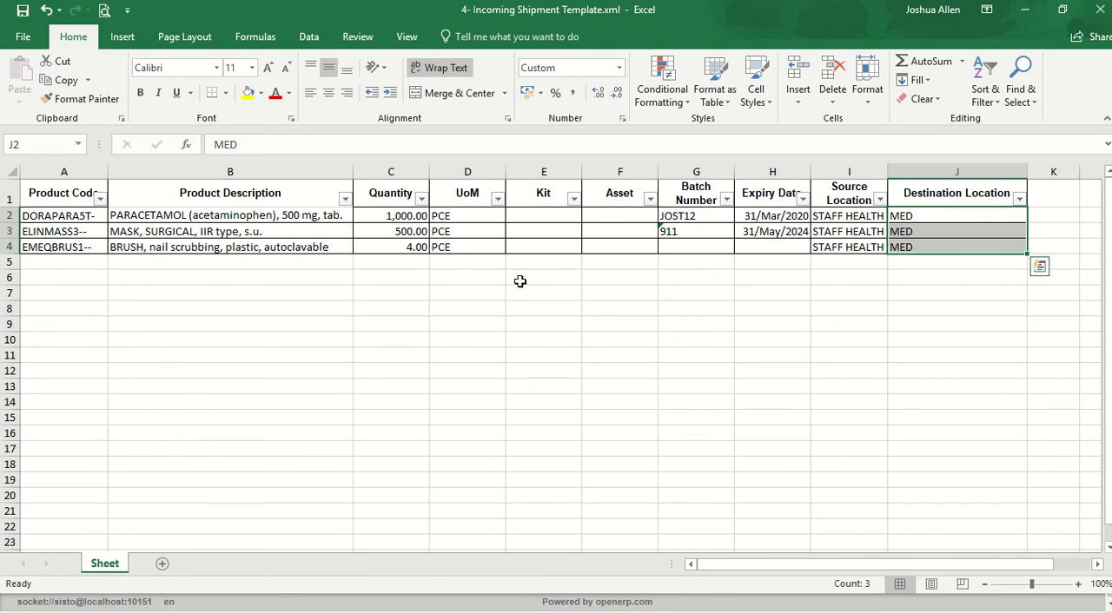
left_click(23, 11)
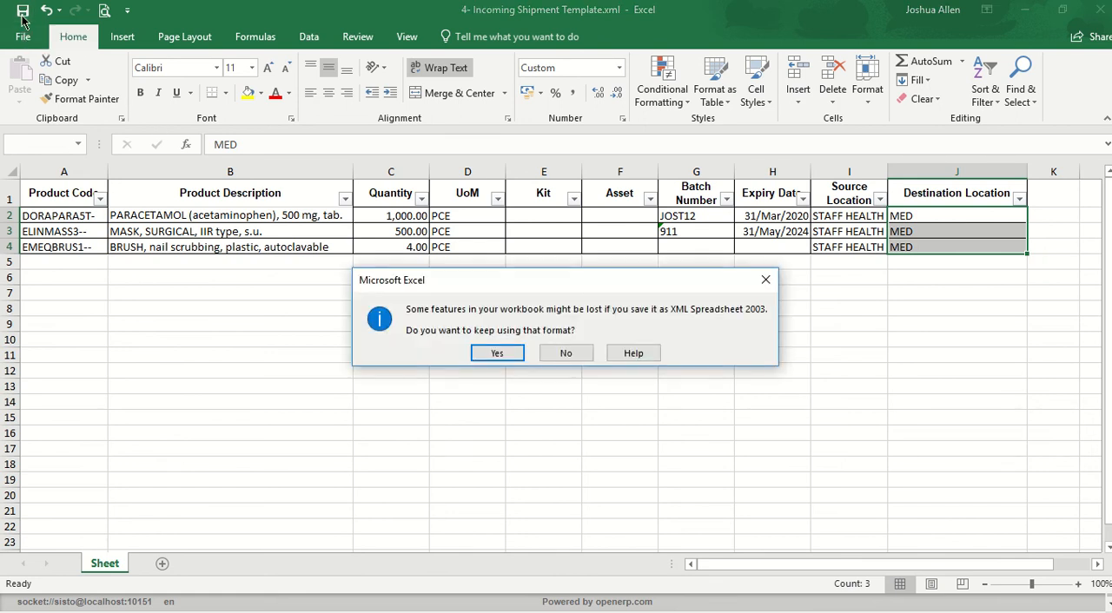
left_click(508, 352)
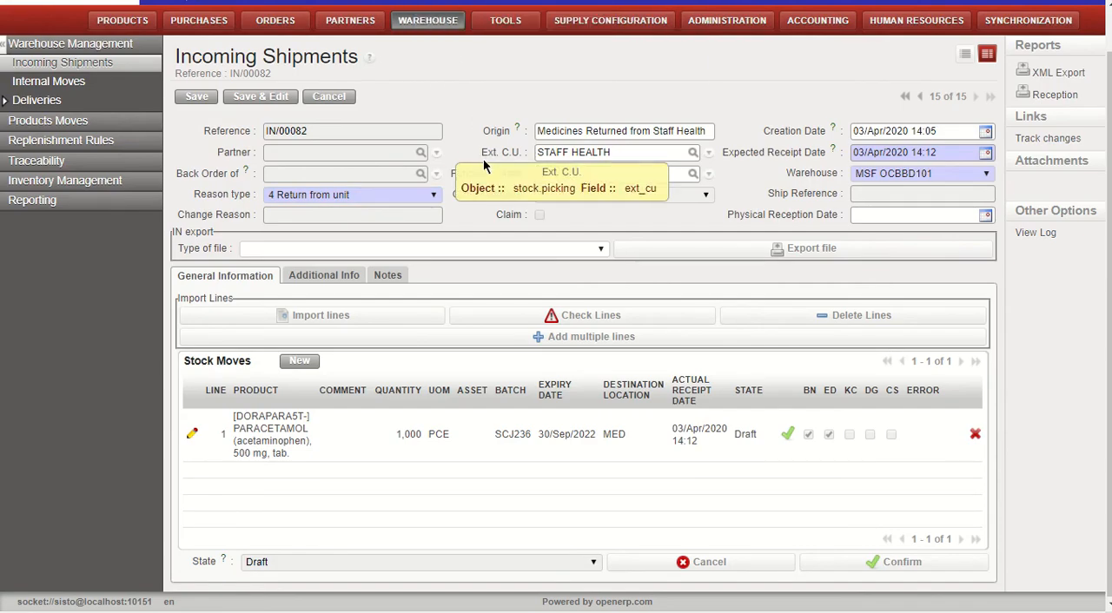
Step: Switch to UniField, start importing lines into the incoming shipment and choose "4- Incoming Shipment Template.xml" as the new file to import
left_click(363, 319)
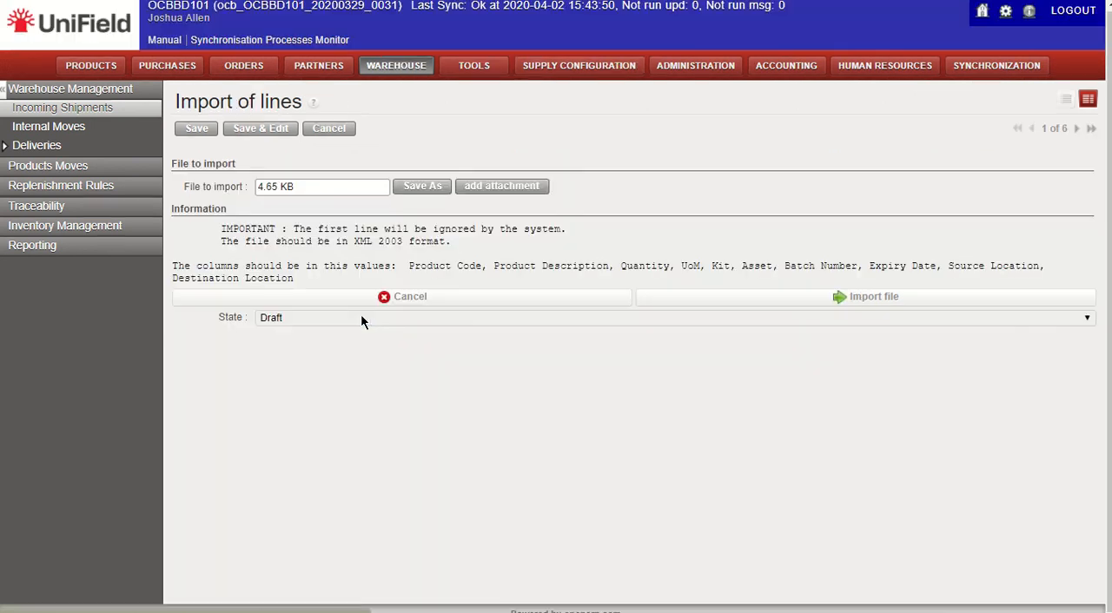
left_click(489, 193)
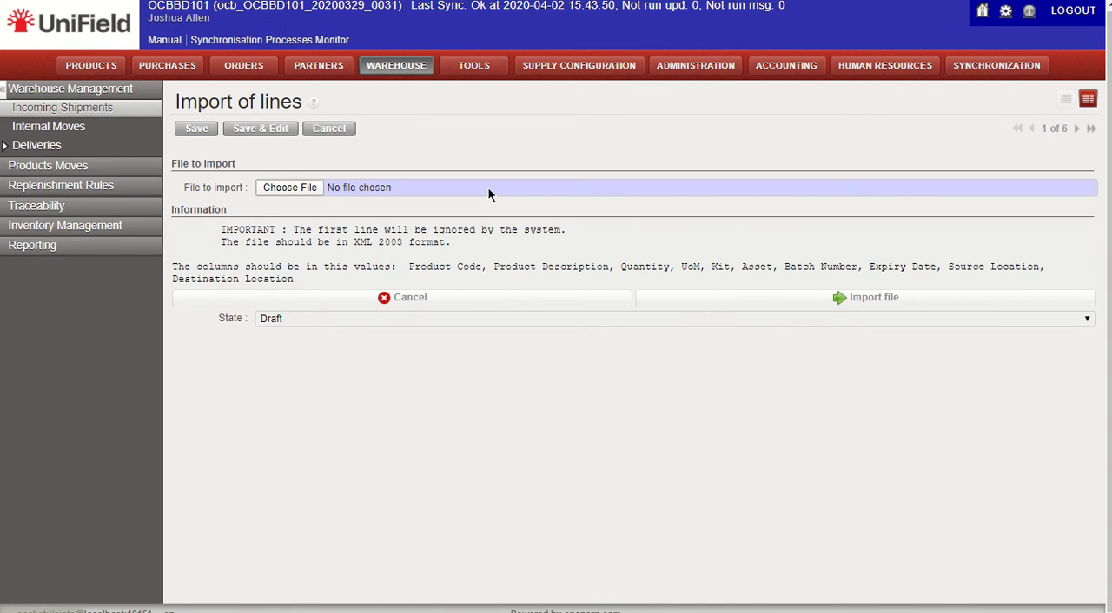
left_click(302, 189)
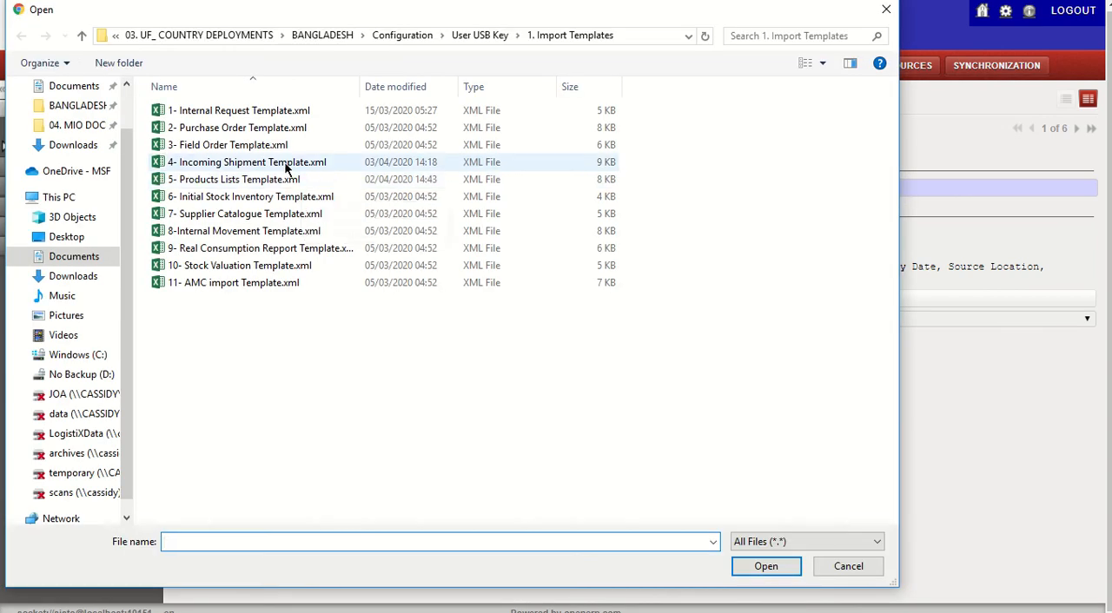
left_click(286, 168)
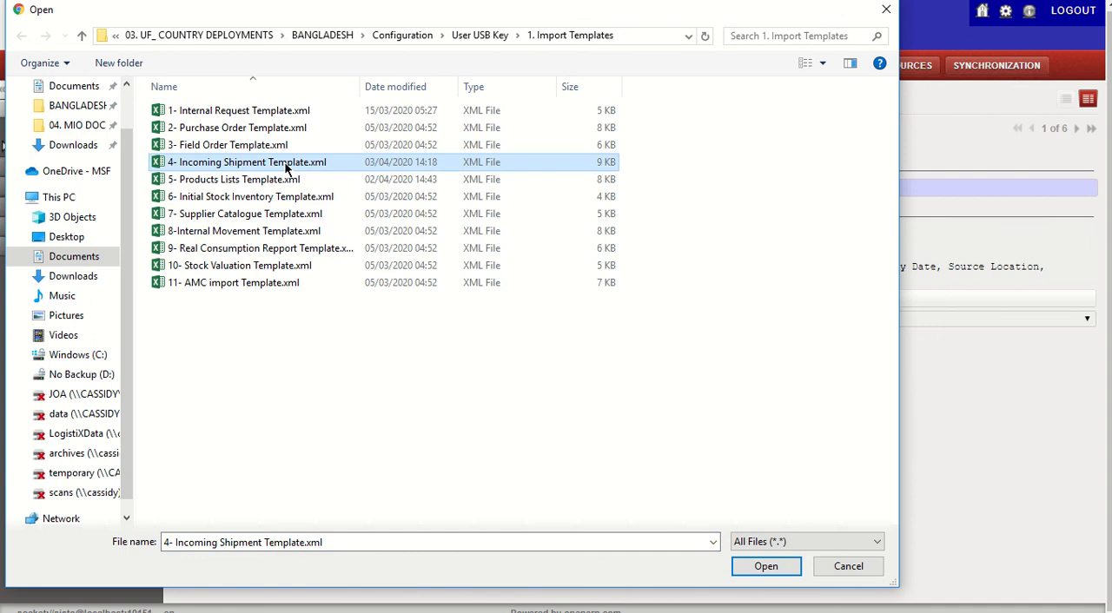
left_click(777, 567)
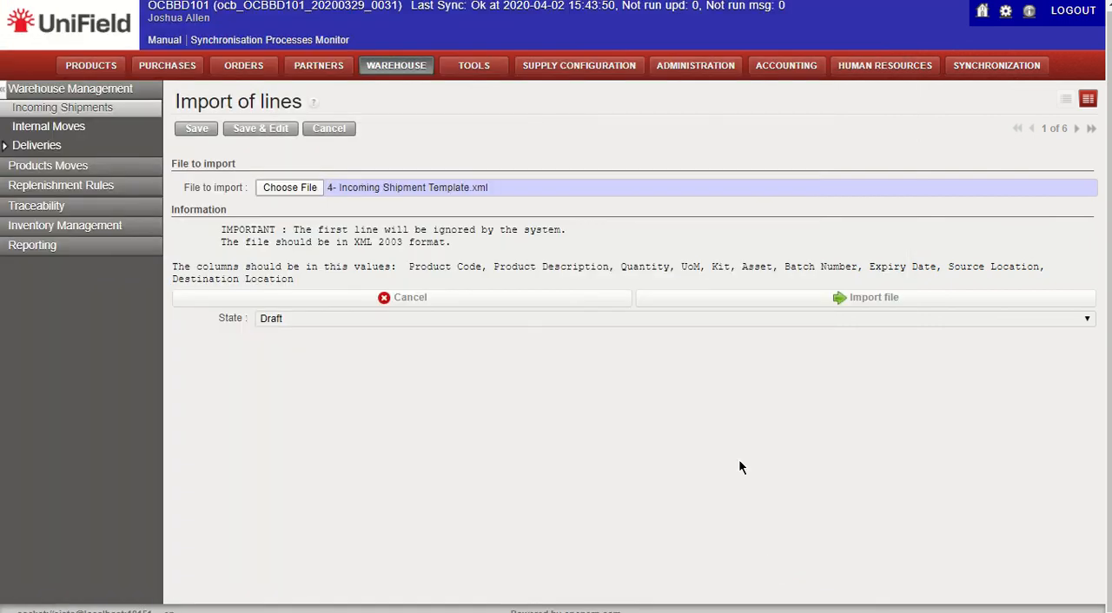
Step: Import the chosen file, update the import progress and close the import window to return to the shipment
left_click(816, 303)
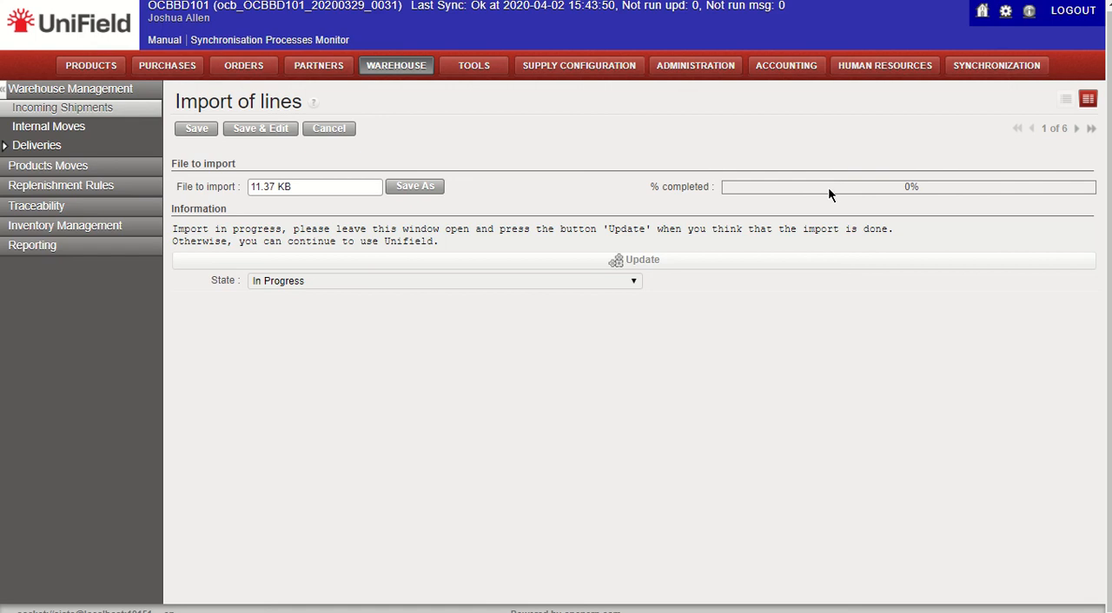
left_click(754, 262)
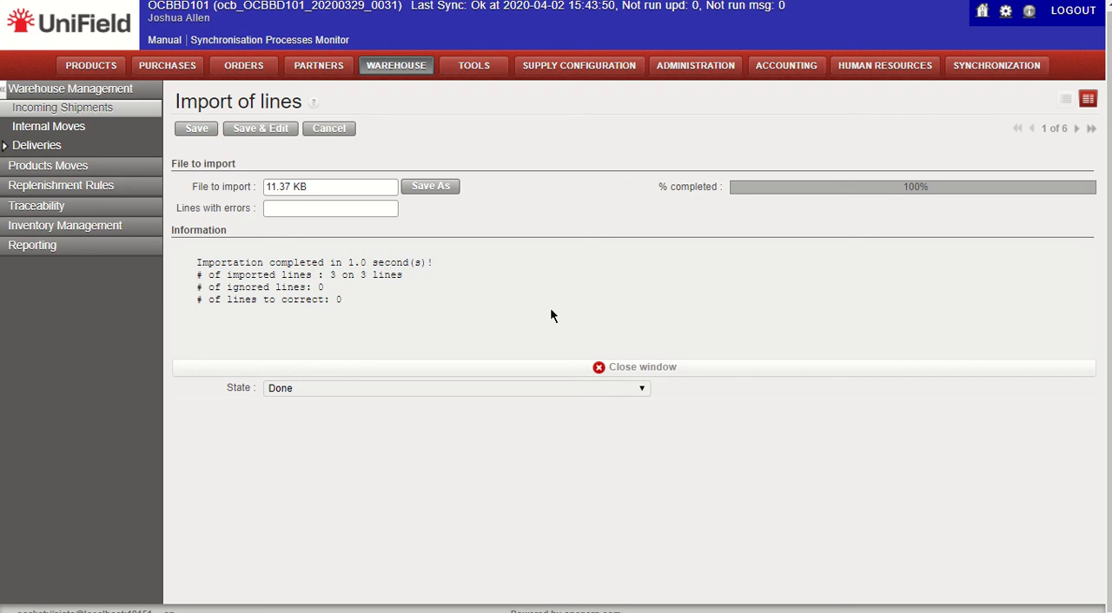
left_click(669, 369)
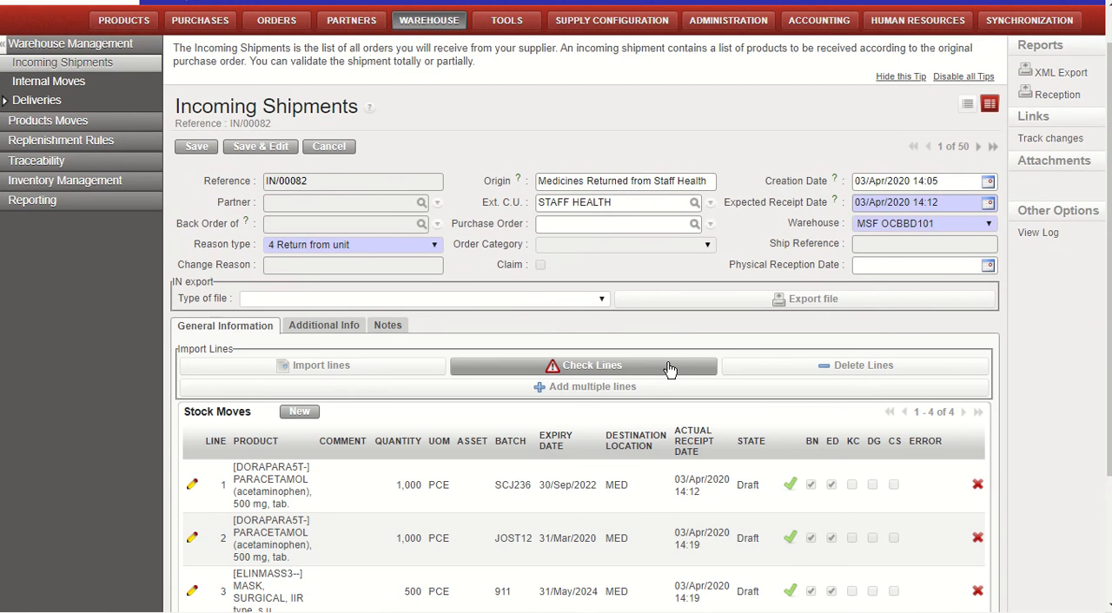
Step: Inspect the stock move details of the imported paracetamol line with batch JOST12 and close them without changes
scroll(669, 369, "down", 2)
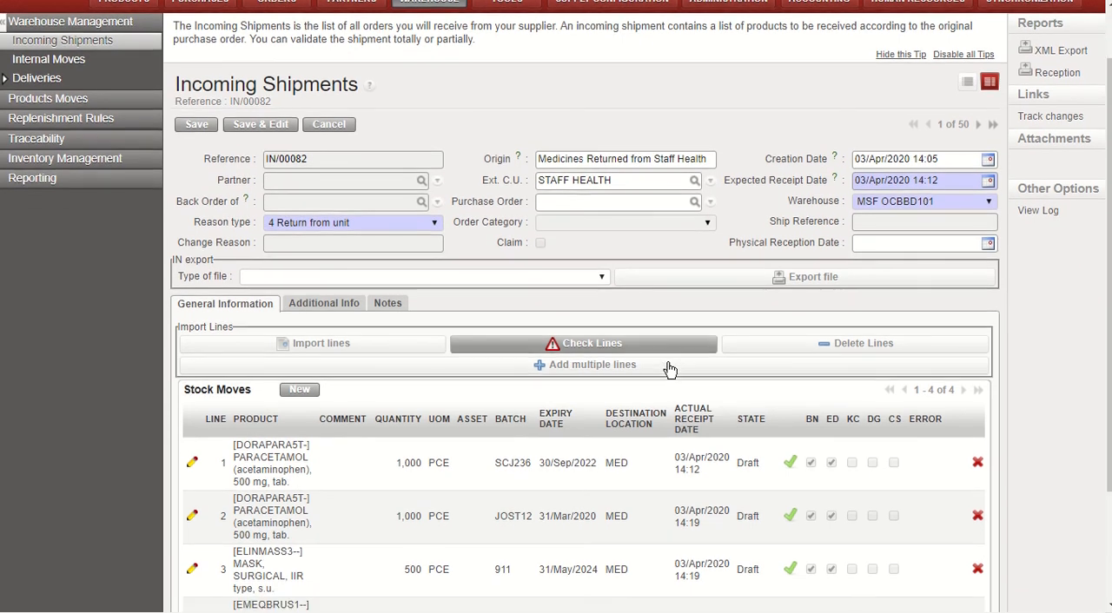
scroll(669, 369, "down", 1)
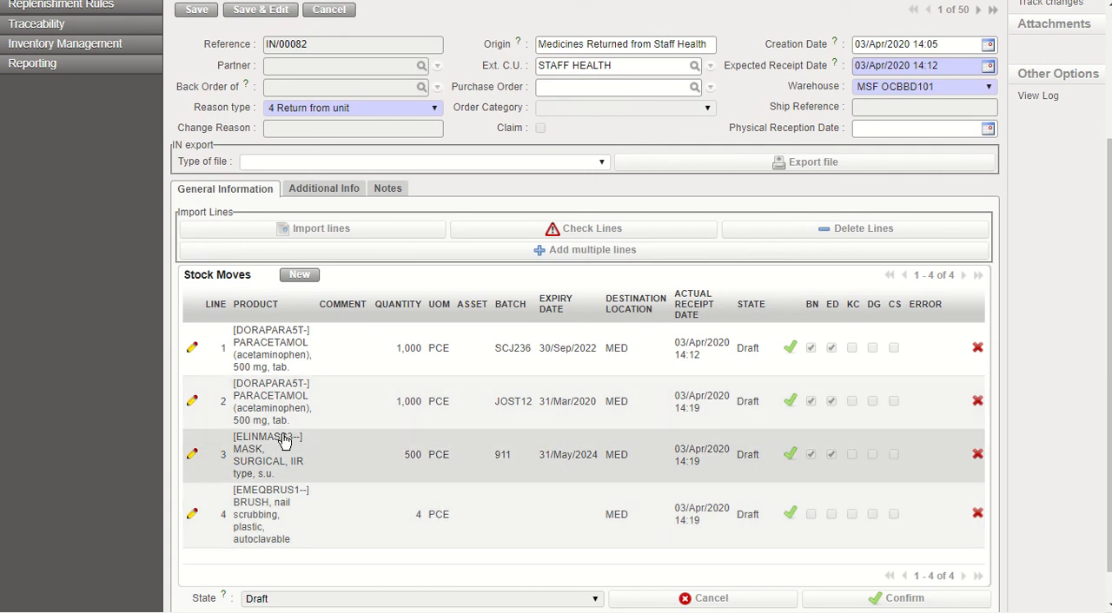
left_click(191, 402)
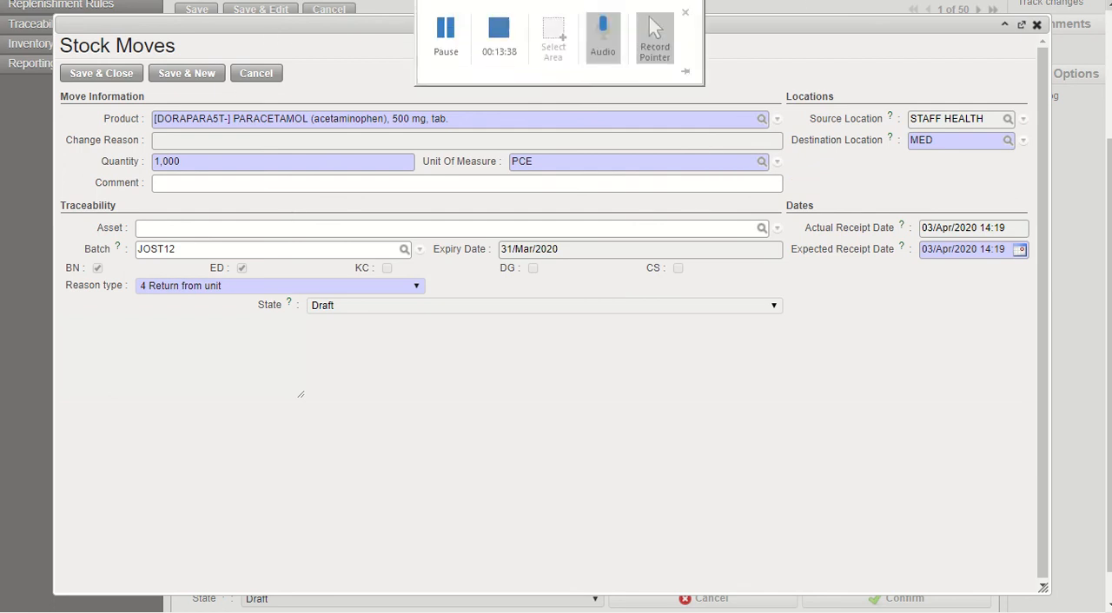
left_click(1039, 25)
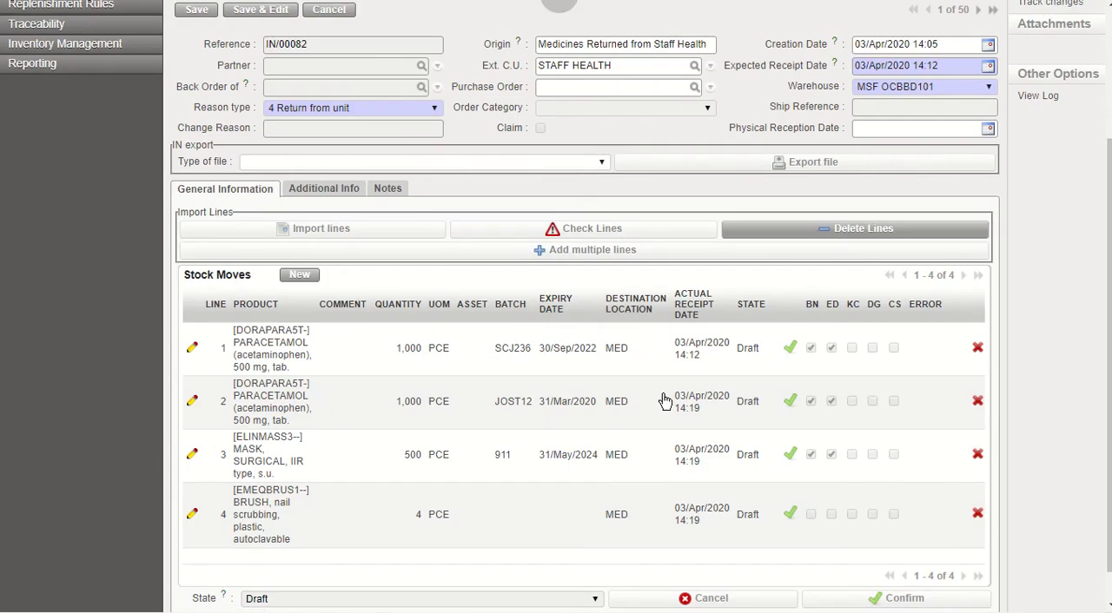
Step: Confirm the incoming shipment and review its stock moves and header
scroll(632, 432, "down", 1)
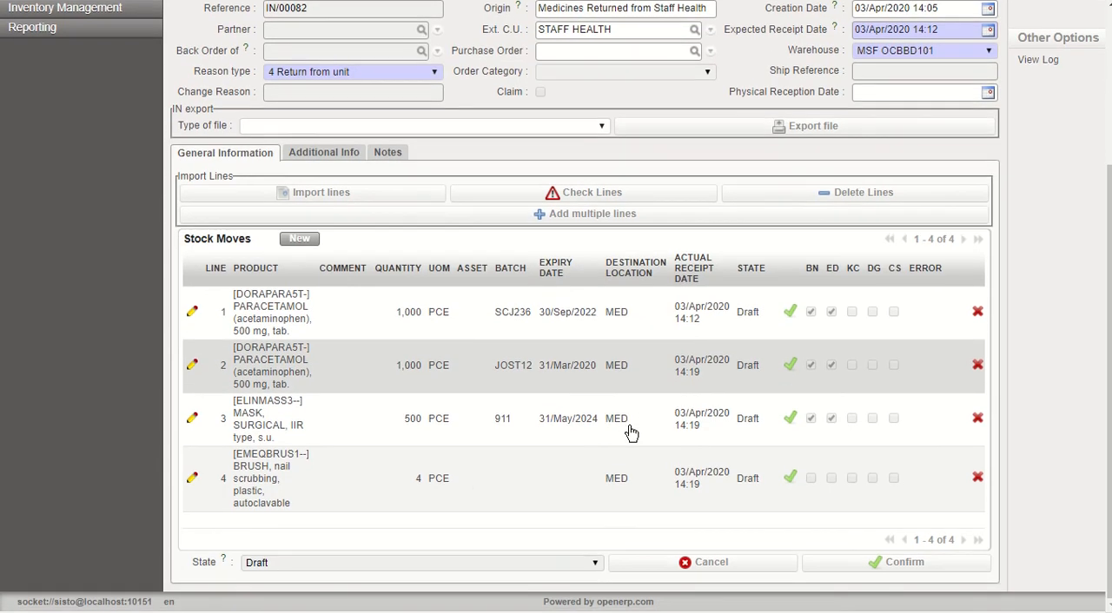
scroll(403, 487, "up", 3)
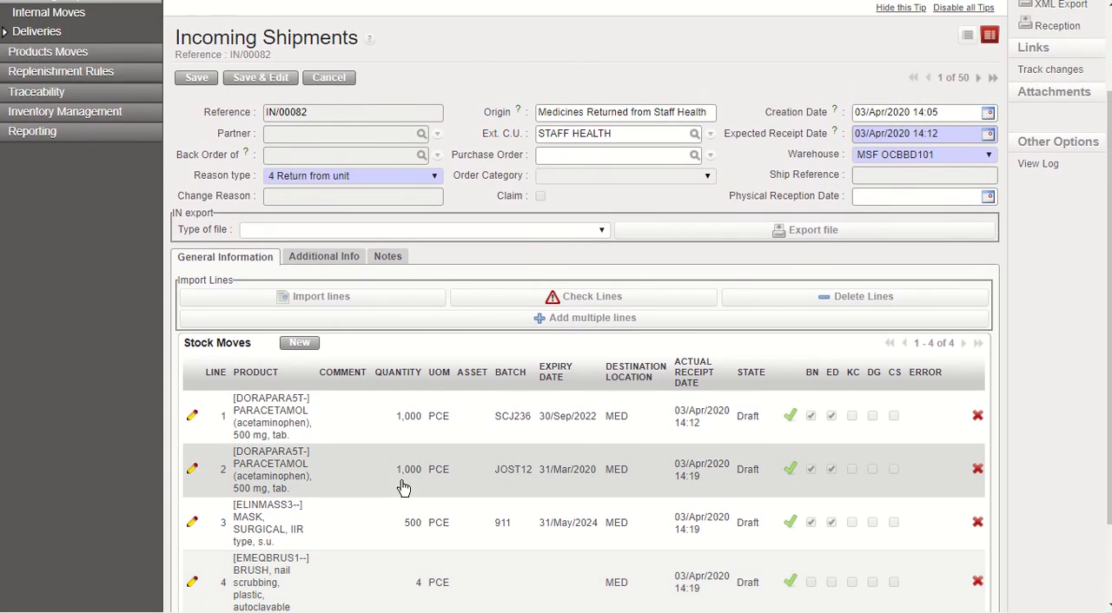
scroll(403, 486, "down", 3)
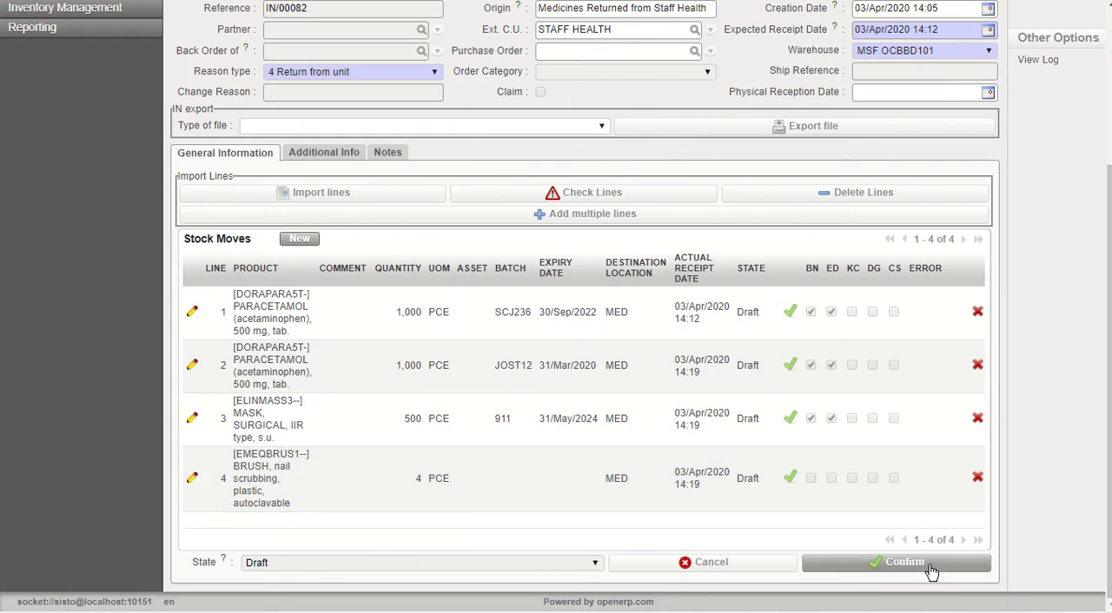
left_click(931, 571)
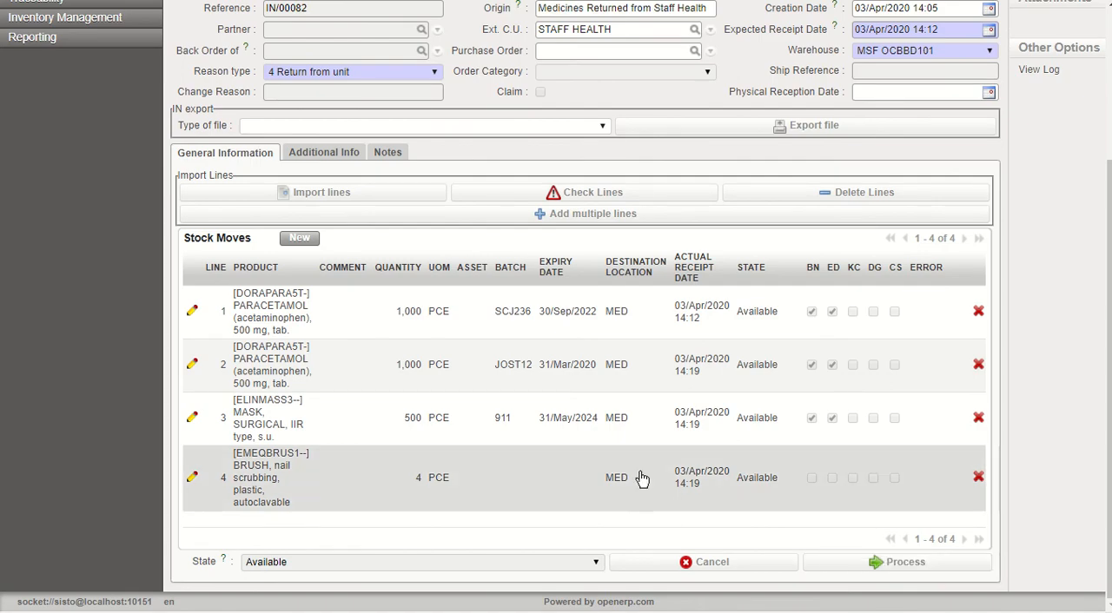
scroll(504, 427, "up", 1)
scroll(503, 426, "up", 3)
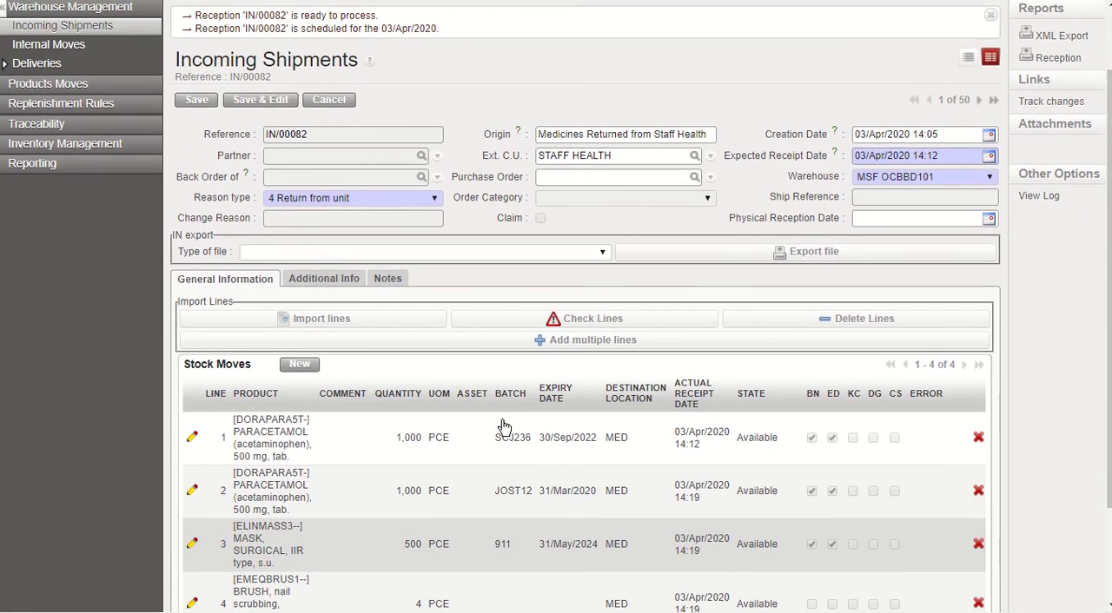
scroll(503, 427, "up", 2)
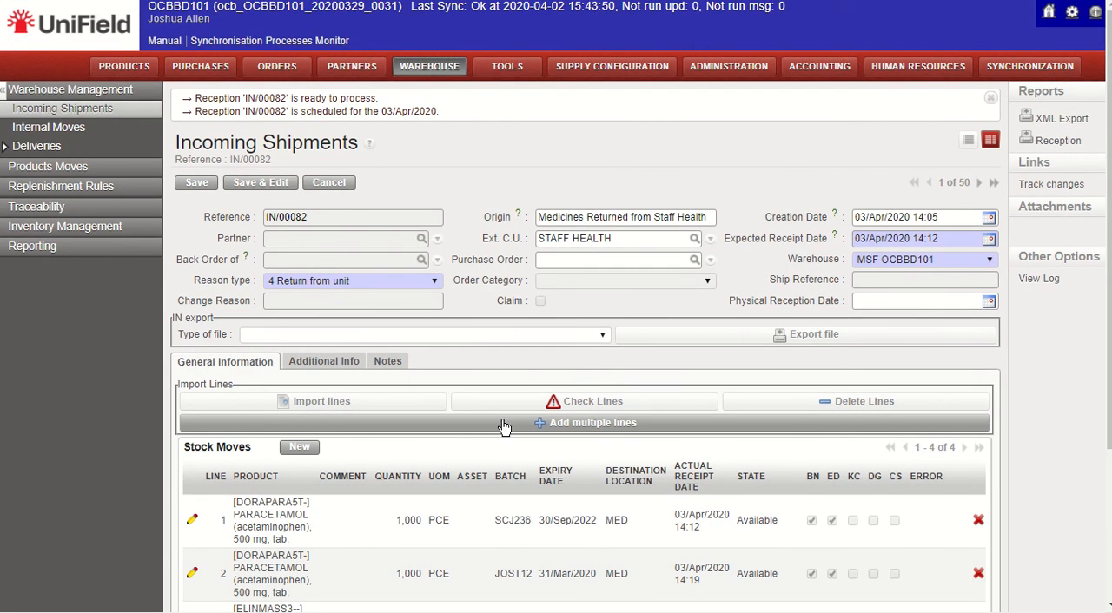
key("ctrl+minus")
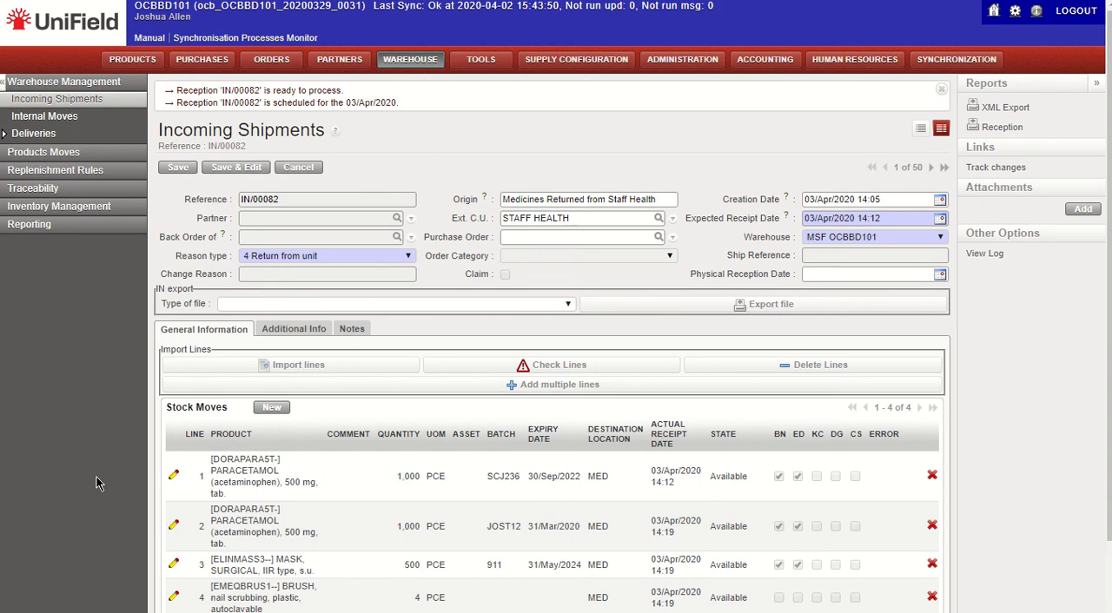
Step: Set the incoming shipment's physical reception date to 01/Apr/2020 14:21
scroll(98, 484, "down", 2)
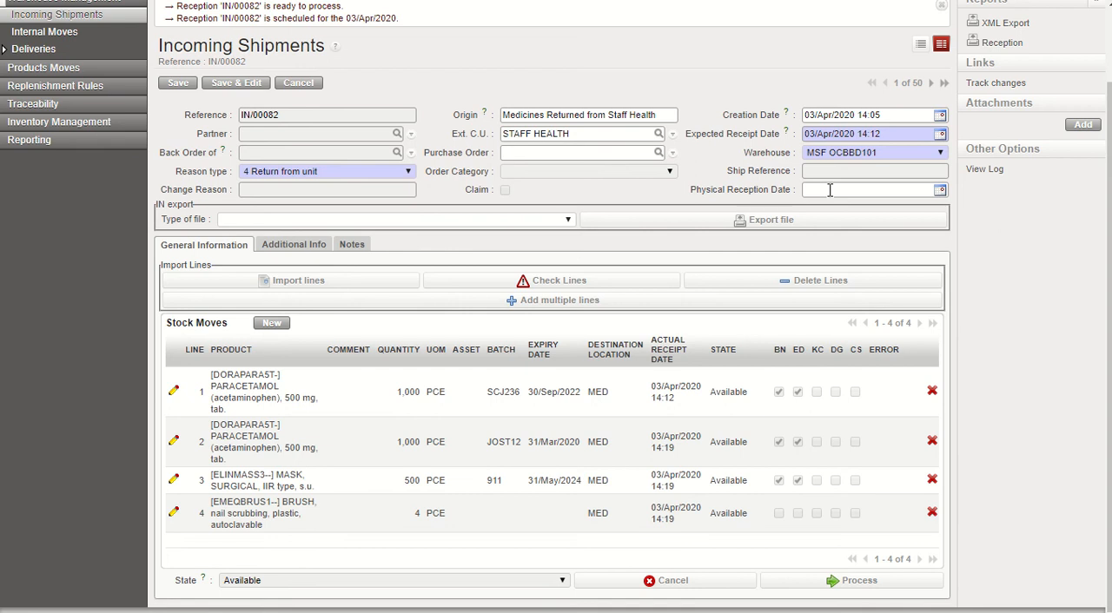
left_click(940, 189)
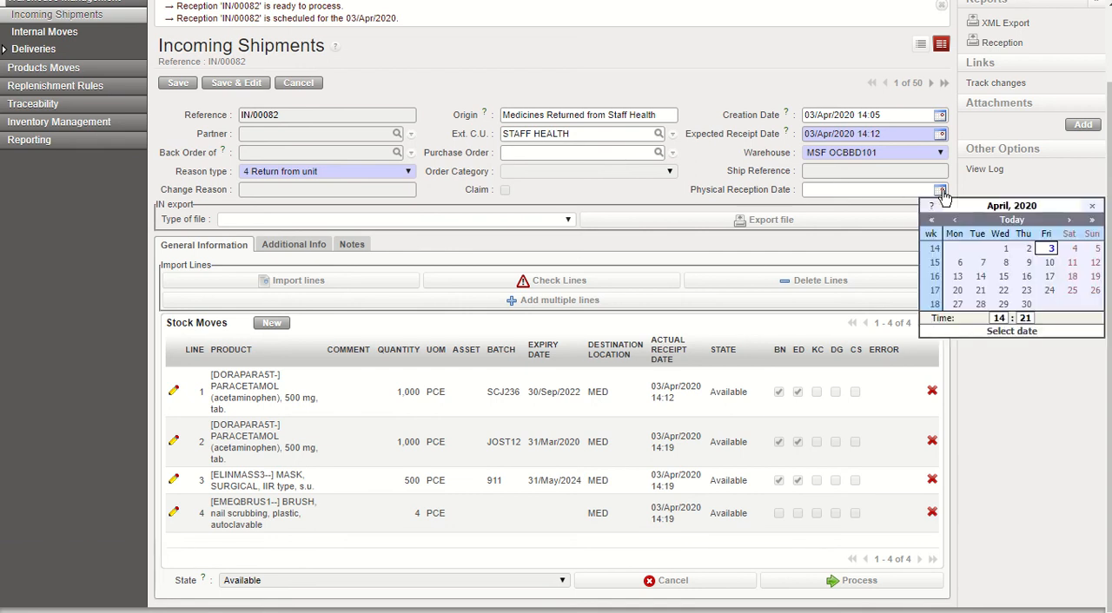
left_click(1006, 249)
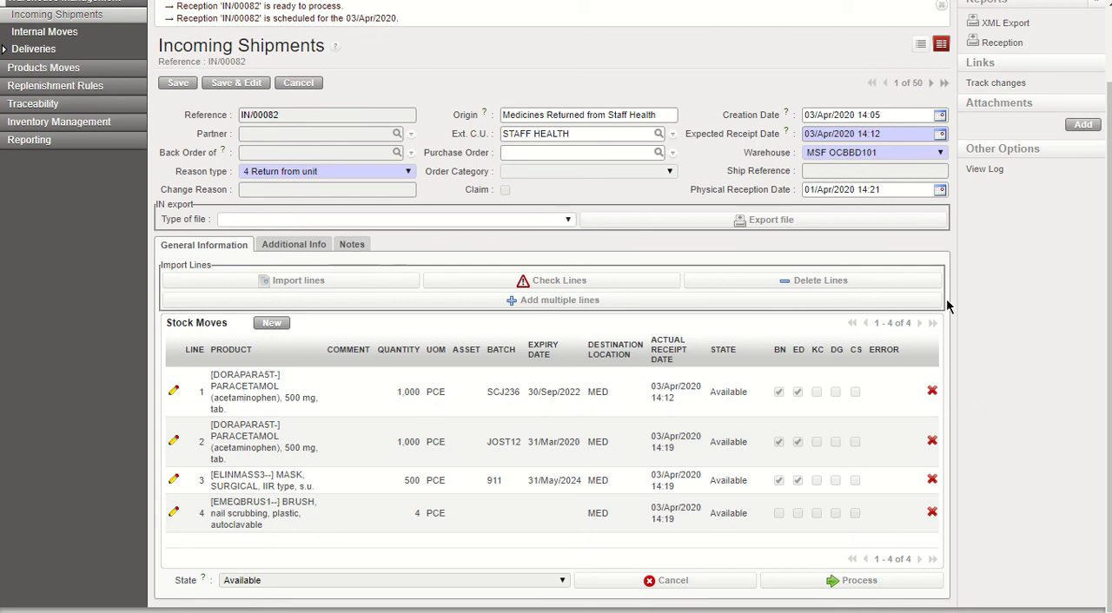
Step: Process the incoming shipment, copying all ordered quantities into the quantities to process and keeping the destination type Other Types
left_click(881, 586)
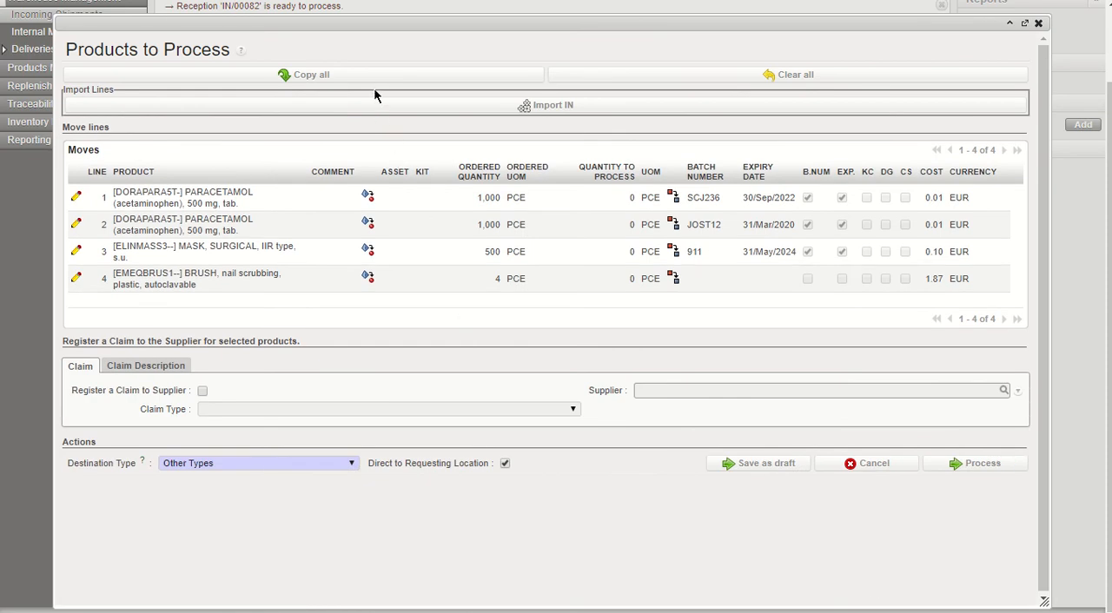
left_click(372, 78)
left_click(984, 469)
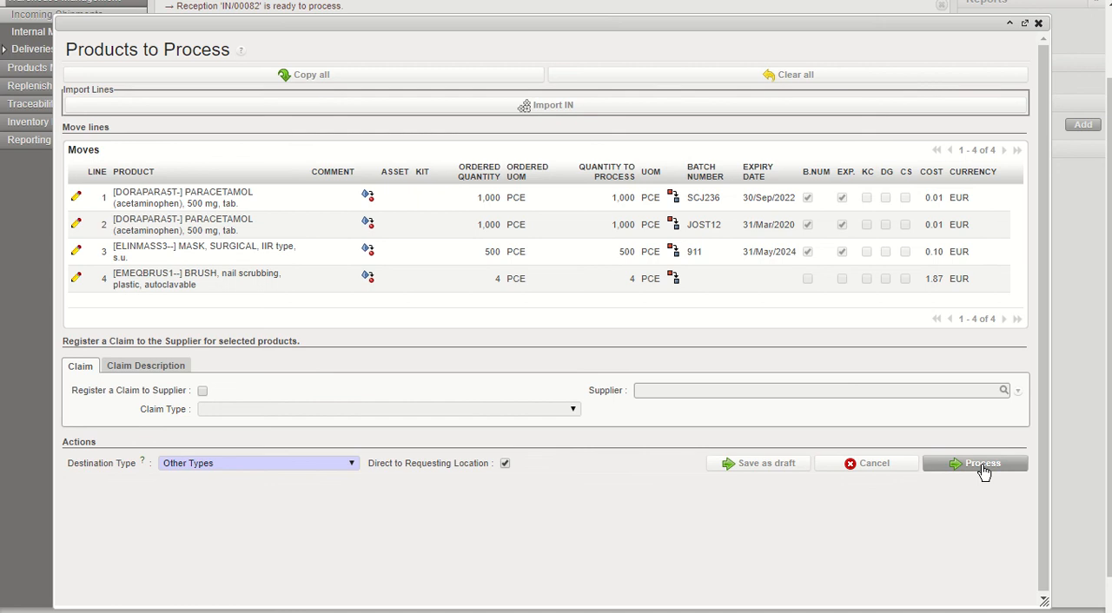
left_click(984, 470)
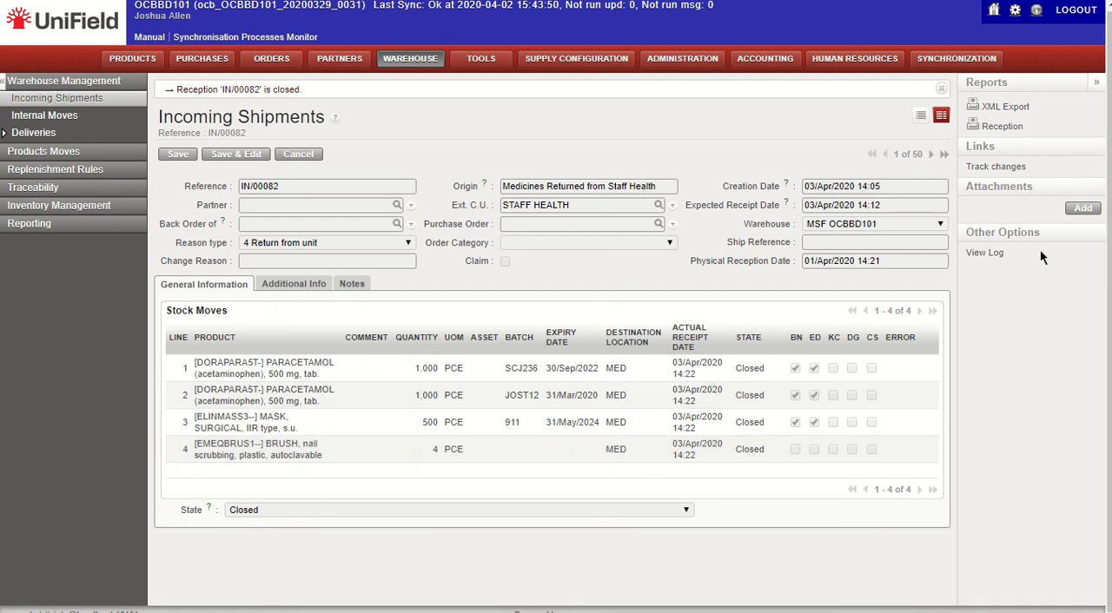
Step: Generate the Reception report for the processed shipment and review its PDF
left_click(1013, 127)
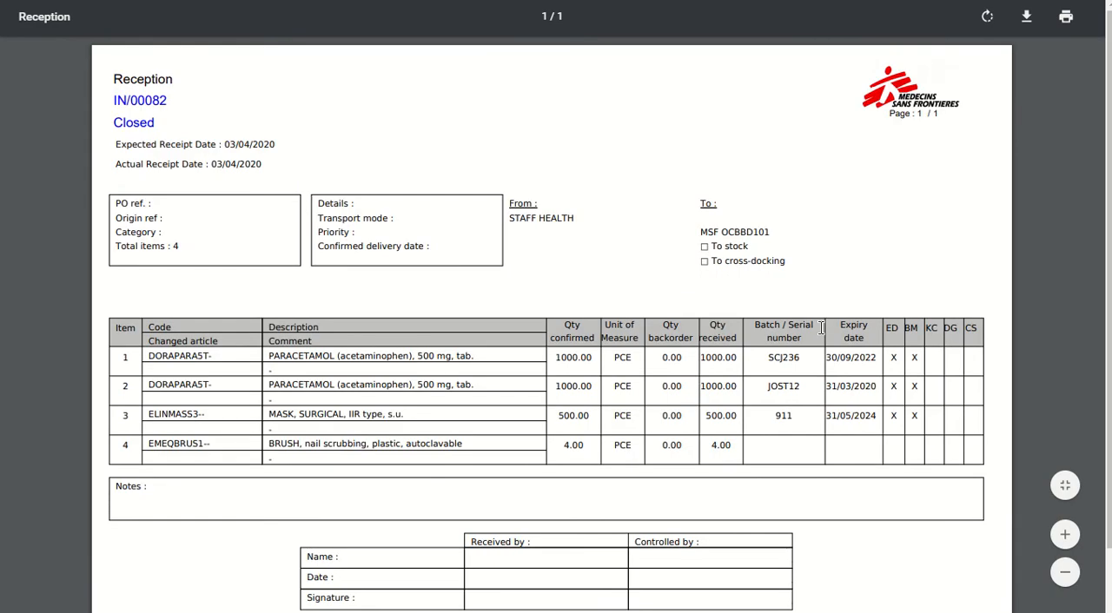
scroll(821, 328, "down", 1)
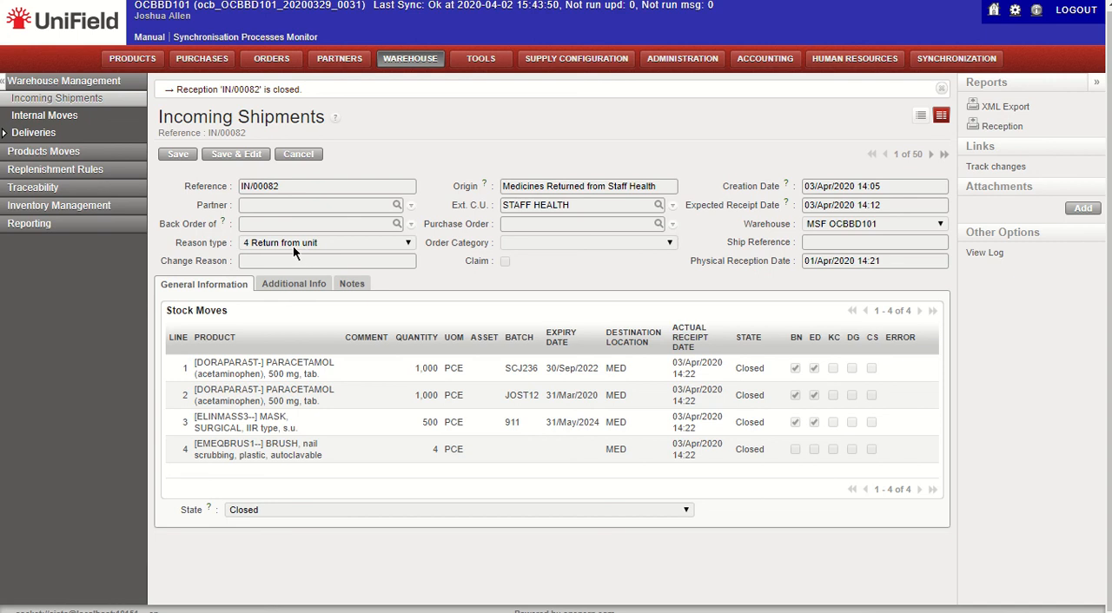
Step: Return to the incoming shipments list, clear its filters and search for shipments with reason type 4 Return from unit
left_click(134, 105)
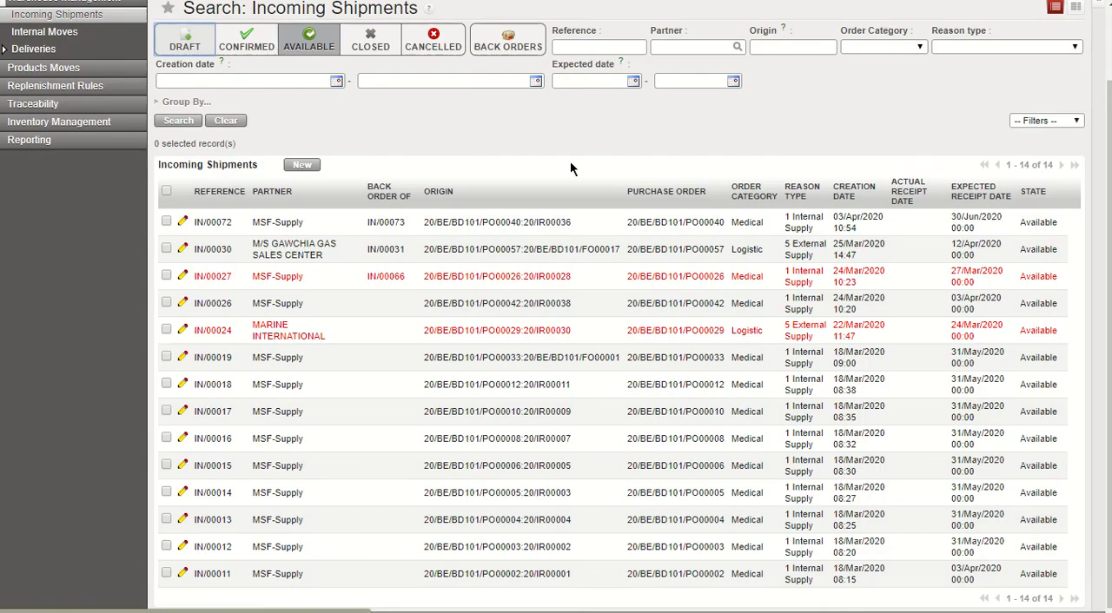
scroll(571, 163, "up", 2)
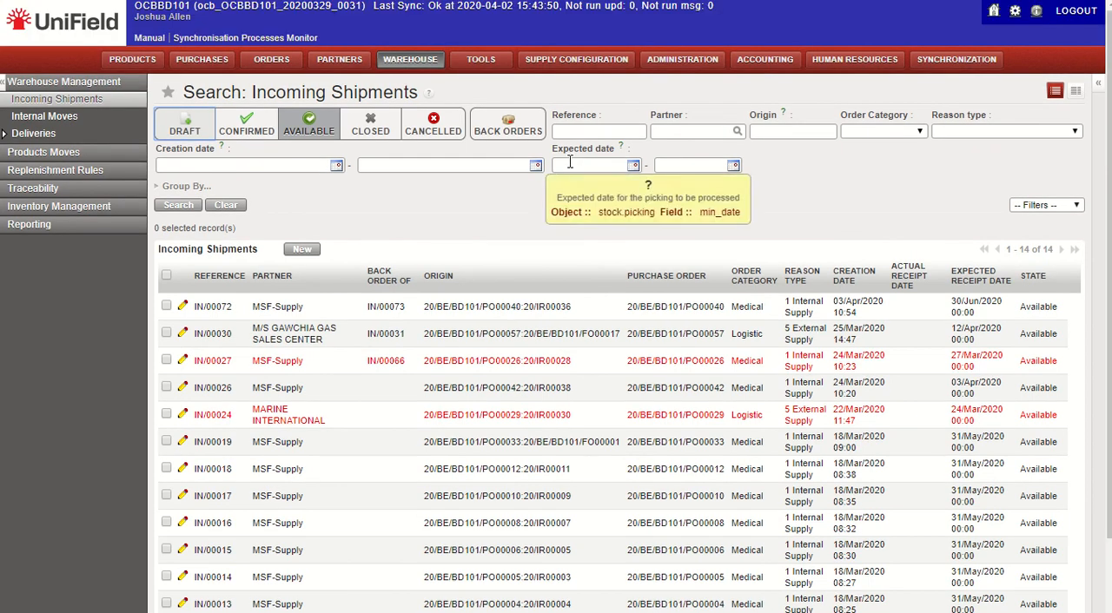
left_click(236, 212)
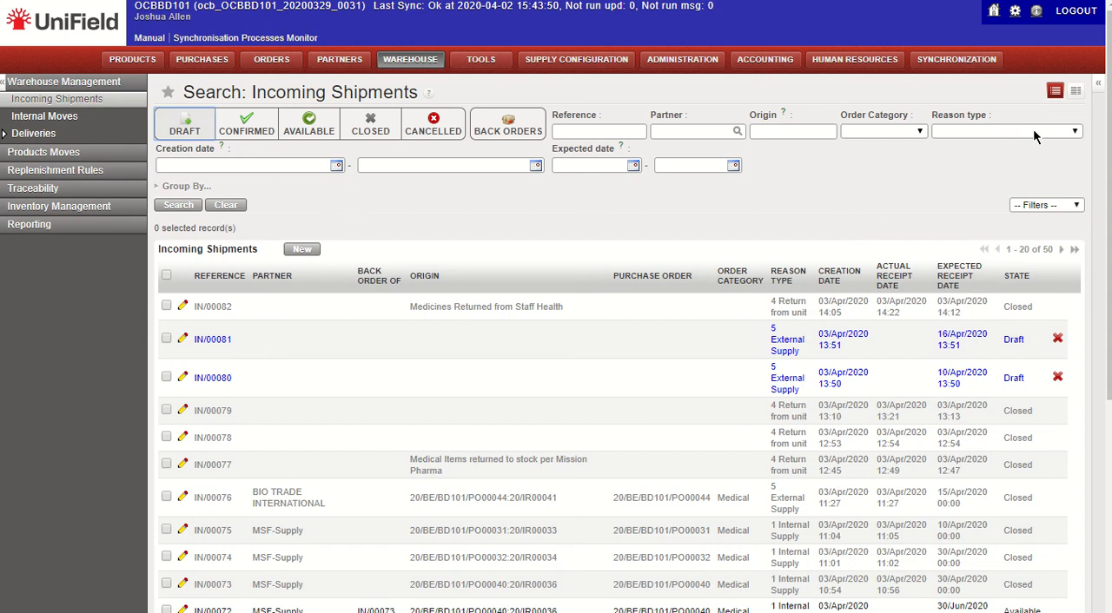
left_click(1034, 135)
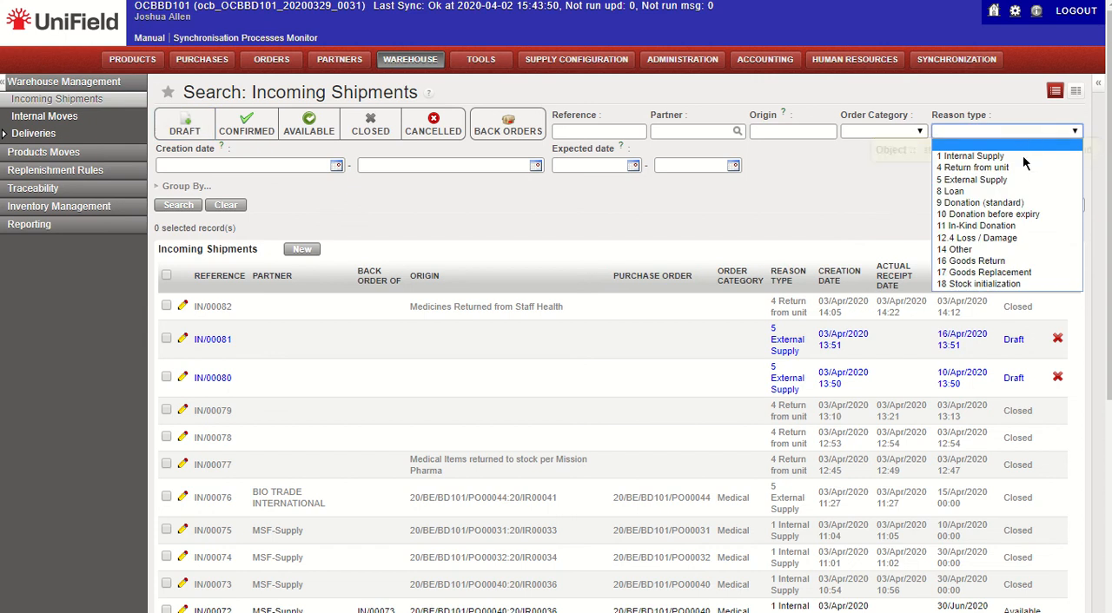
left_click(1018, 171)
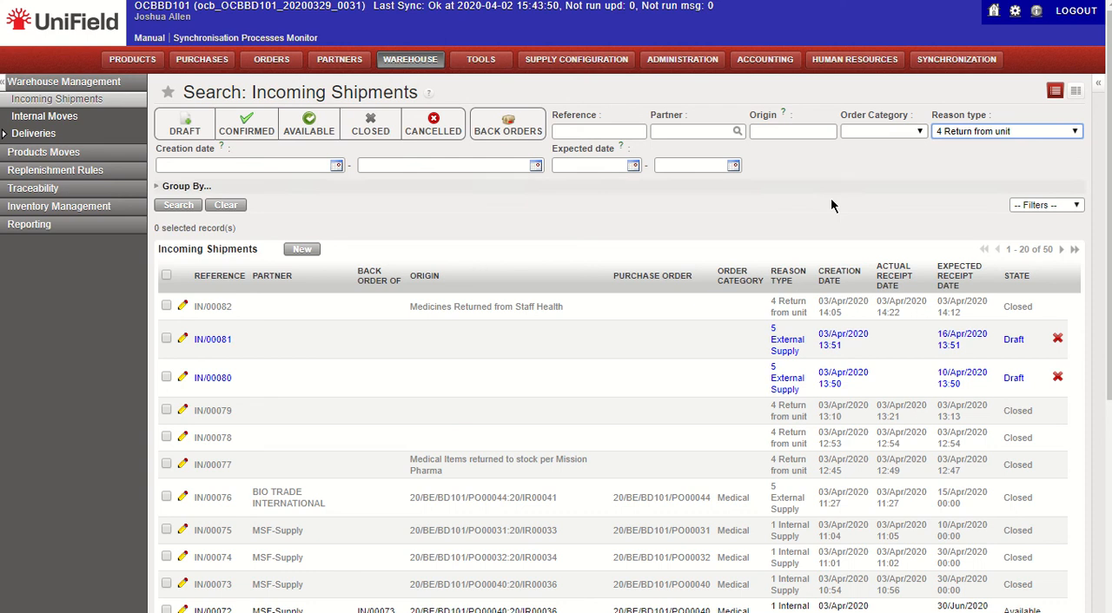
left_click(190, 206)
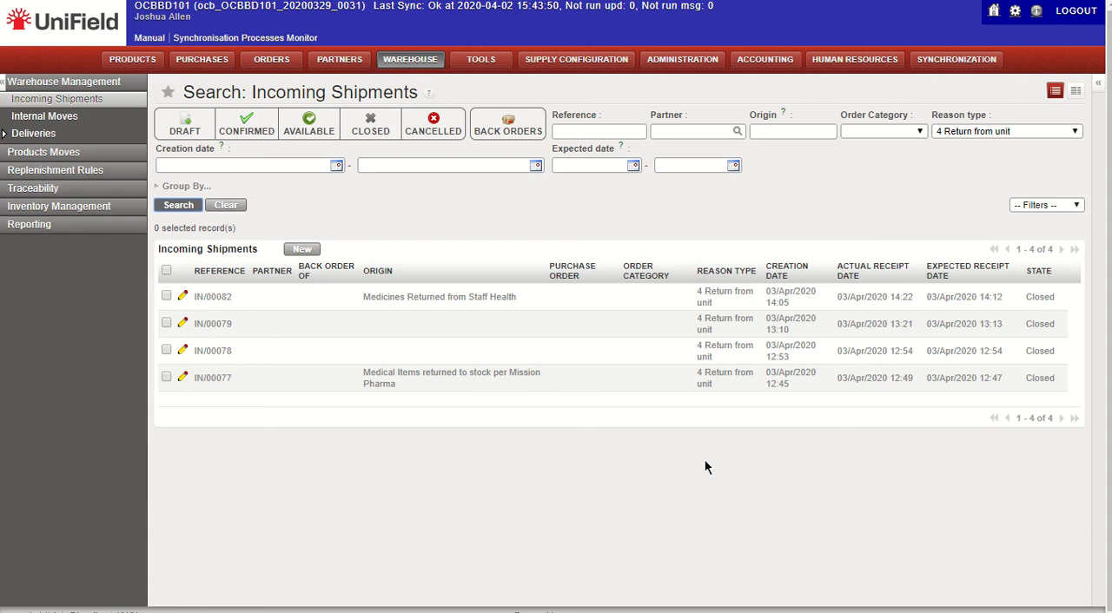
Step: Start a new incoming shipment with reason type 4 Return from unit and Ext. C.U. STAFF HEALTH, then leave it unsaved for the home page
mouse_move(445, 52)
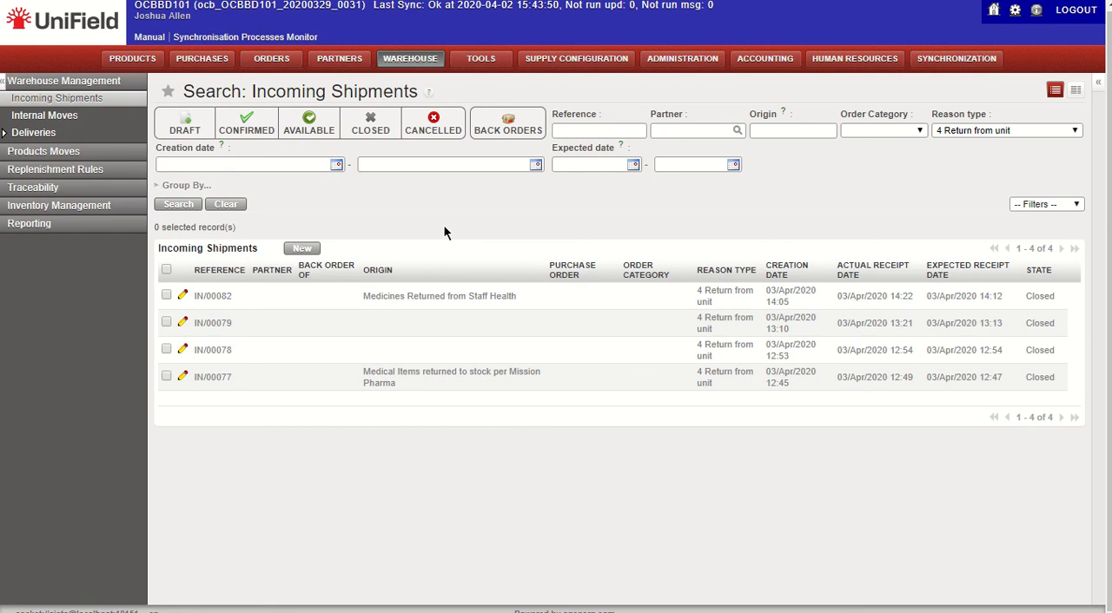
left_click(306, 250)
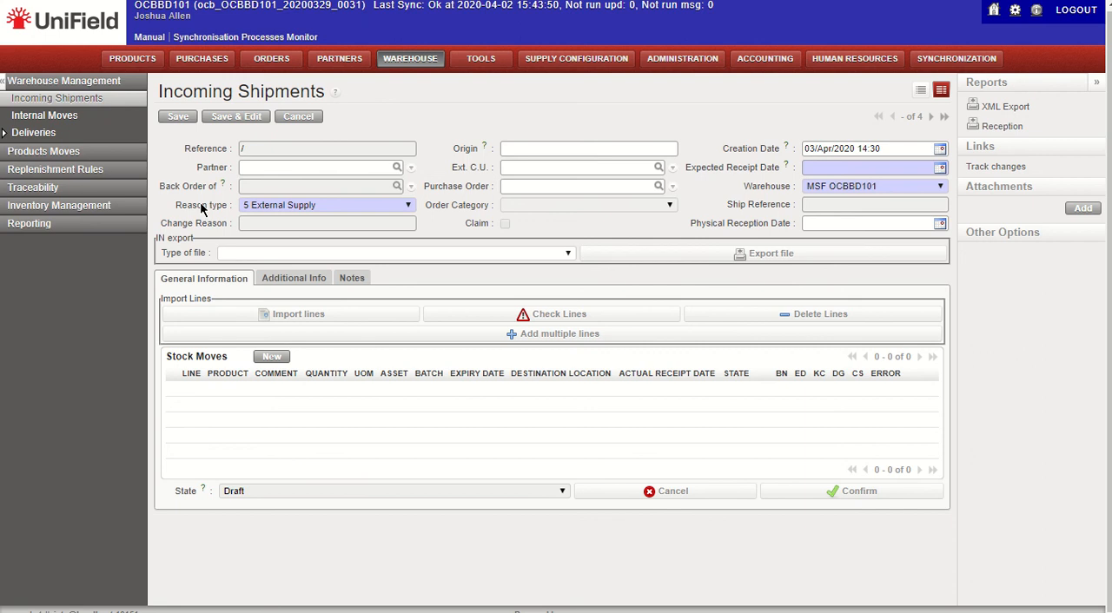
left_click(262, 207)
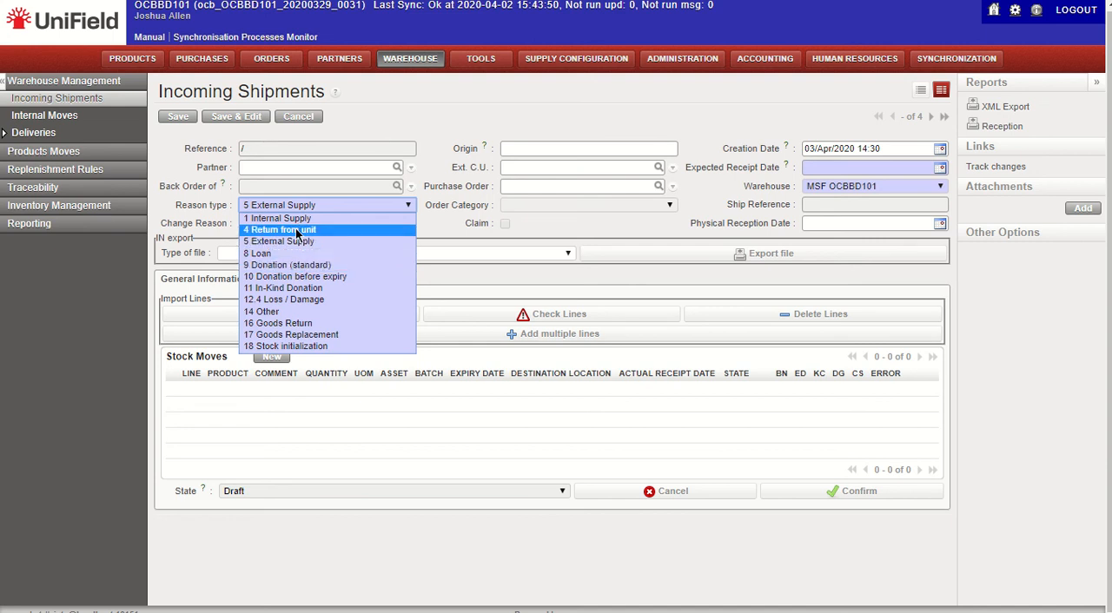
left_click(296, 231)
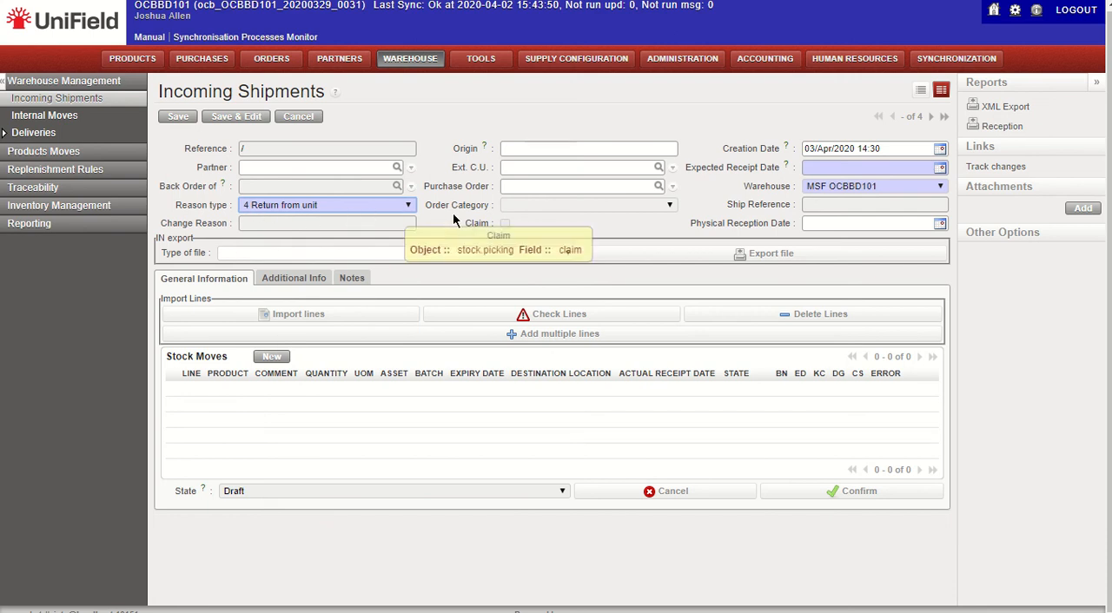
left_click(552, 170)
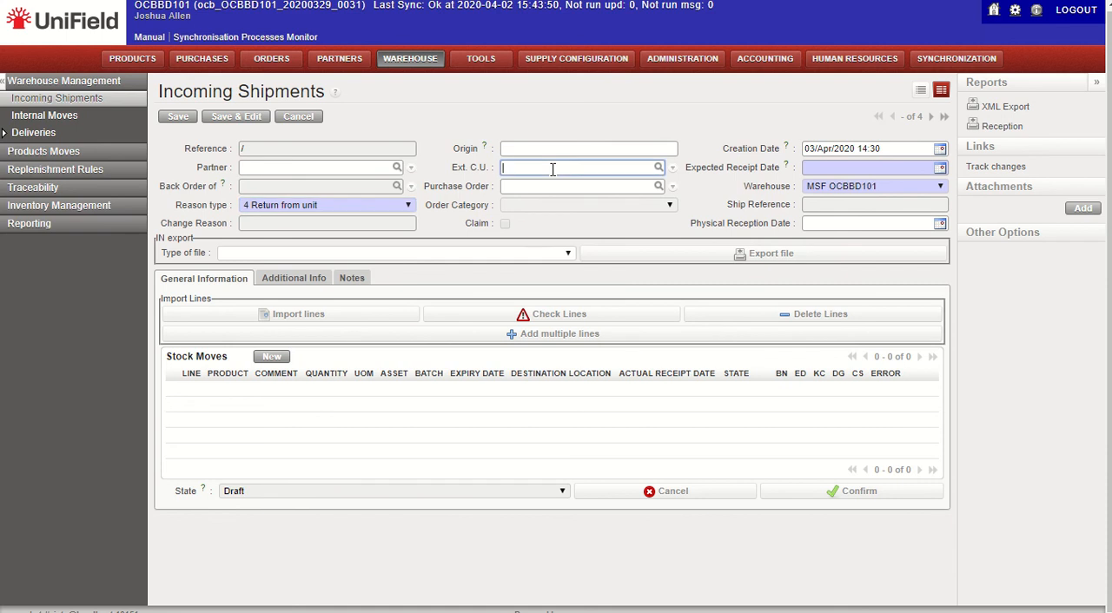
type("STAFF")
left_click(549, 177)
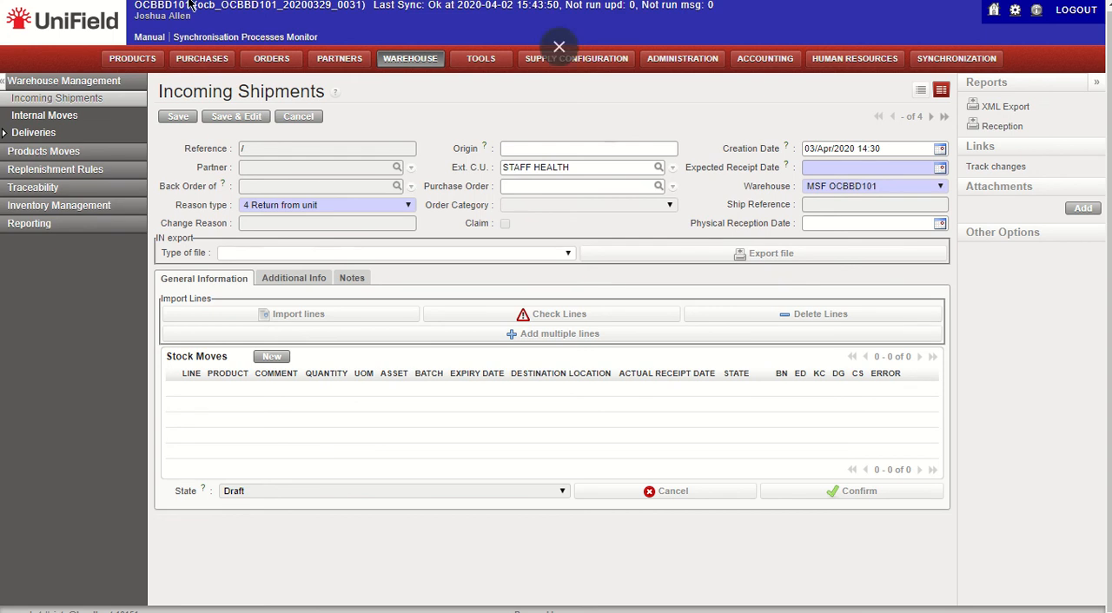
left_click(64, 29)
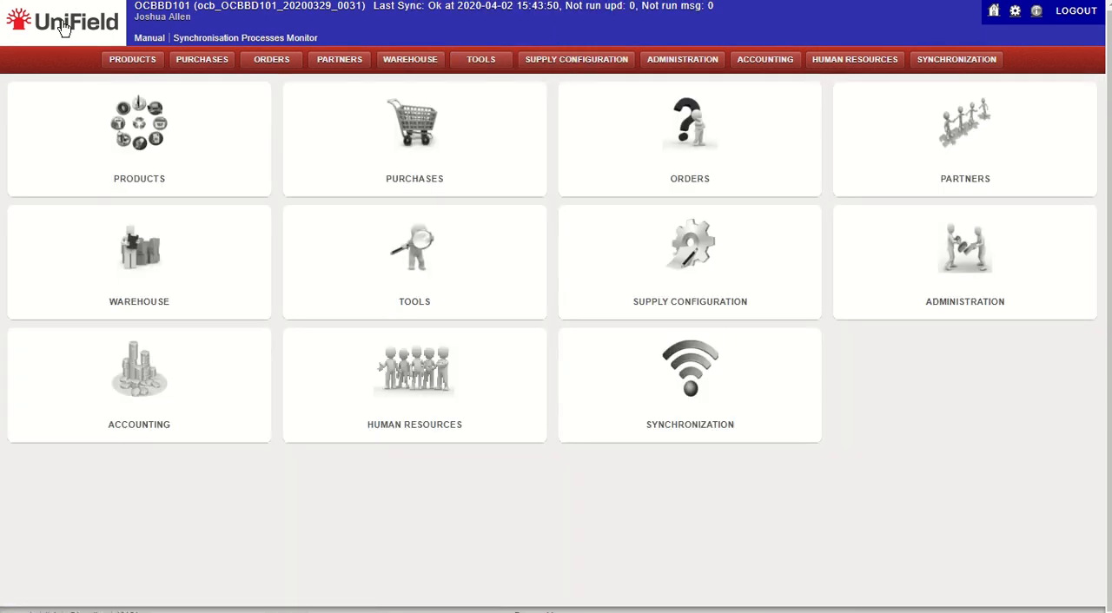
Step: Switch to File Explorer, open "Chapter 5 Warehouse EN-2019 DEC_PDF.pdf" from the "2. UF Manual" folder and collapse the reader's tools pane
mouse_move(451, 57)
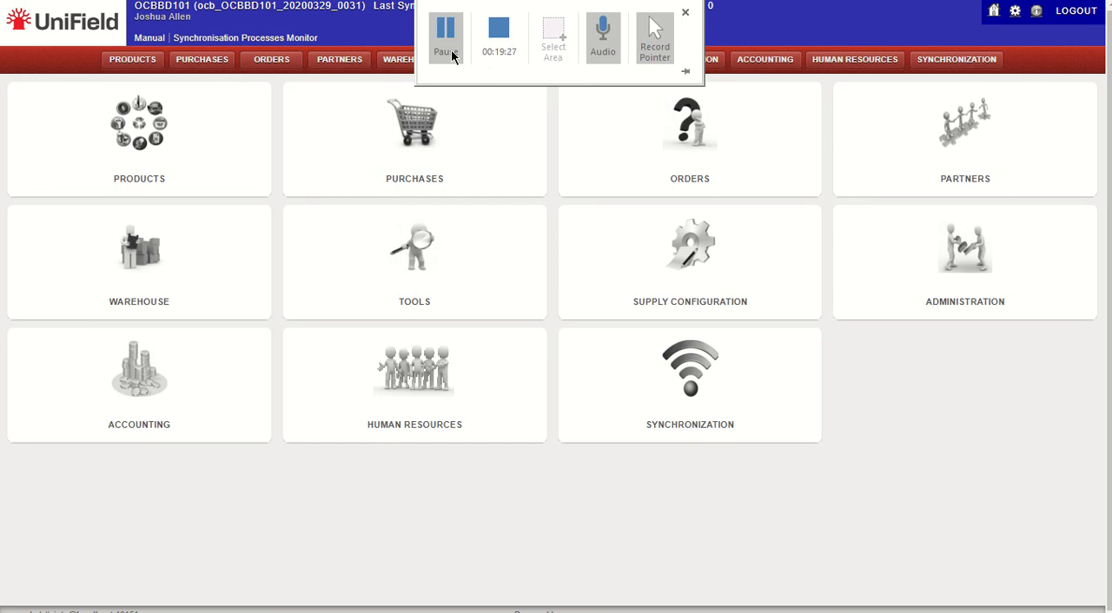
key("alt+Tab")
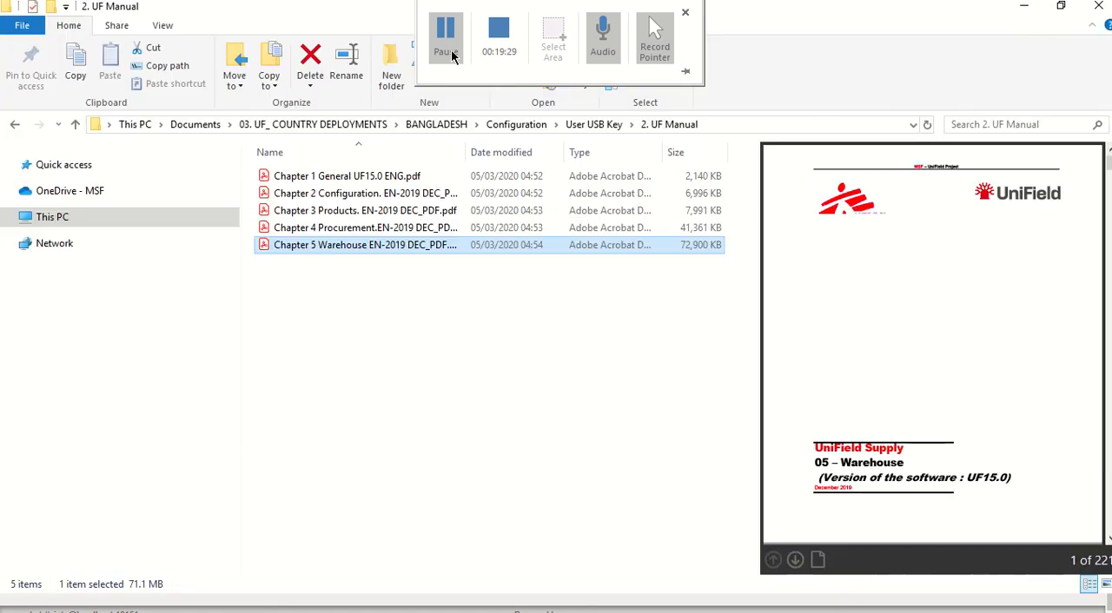
left_click(591, 124)
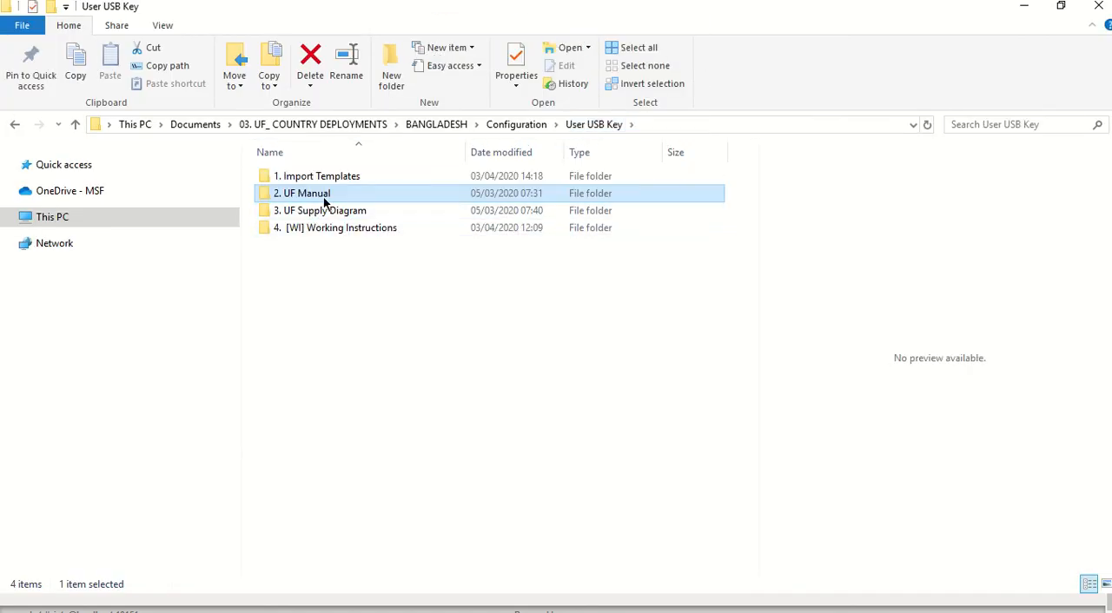
double_click(333, 196)
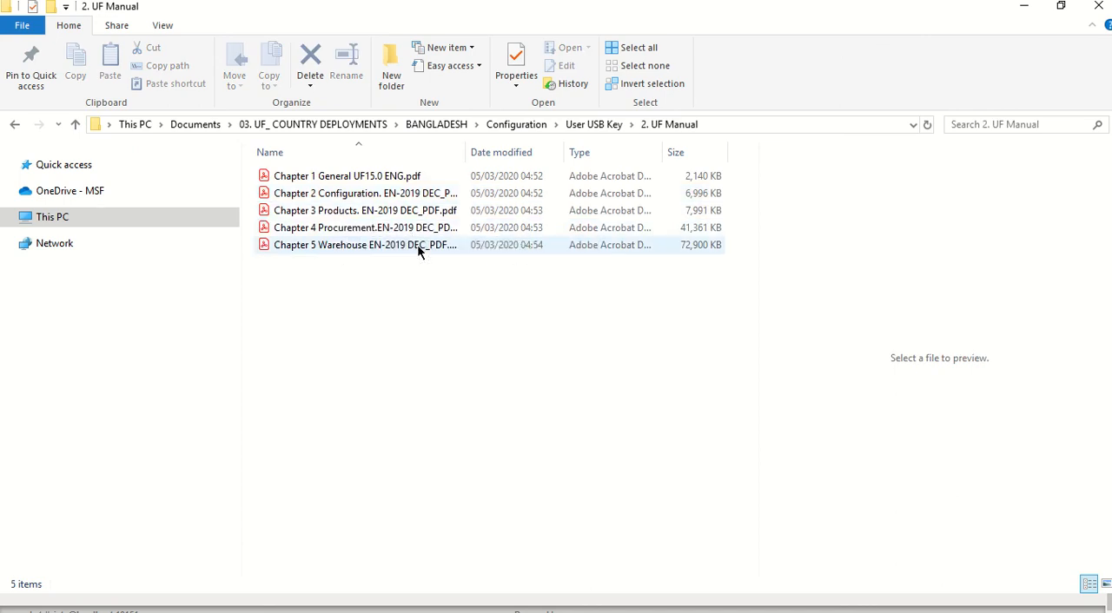
mouse_move(419, 250)
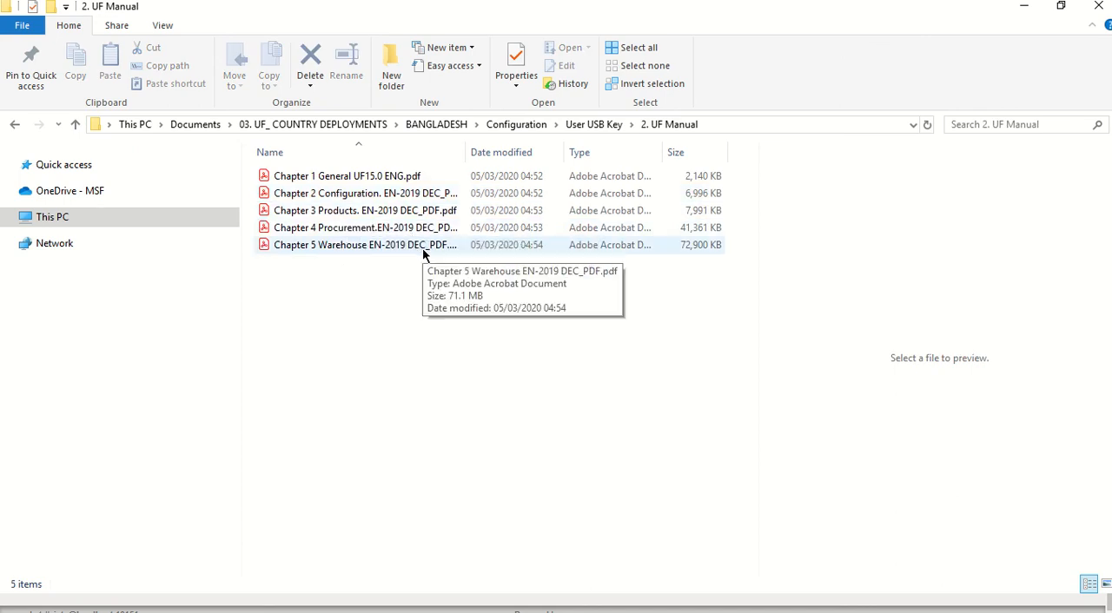
double_click(342, 250)
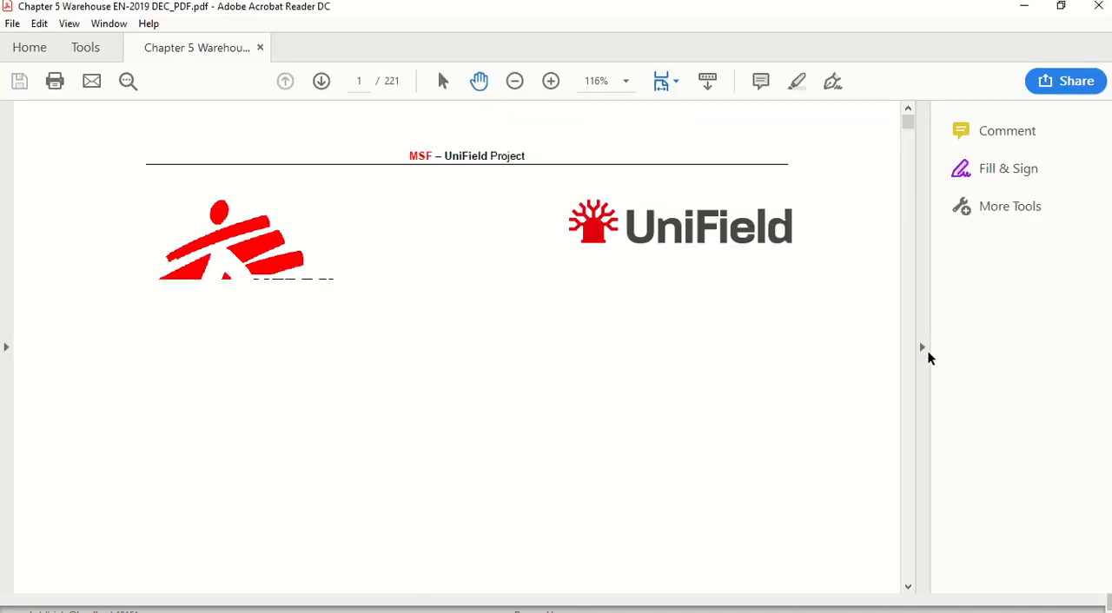
left_click(923, 348)
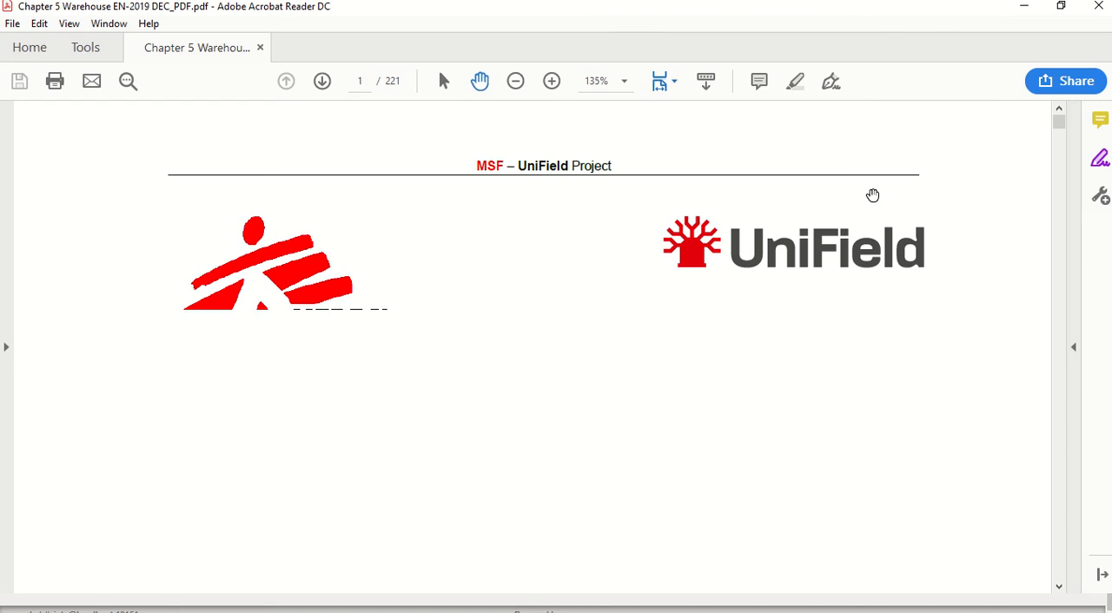
Step: Search the manual for "INCOMING SHIPMENT" and examine the incoming shipment topics in the table of contents
key("ctrl+f")
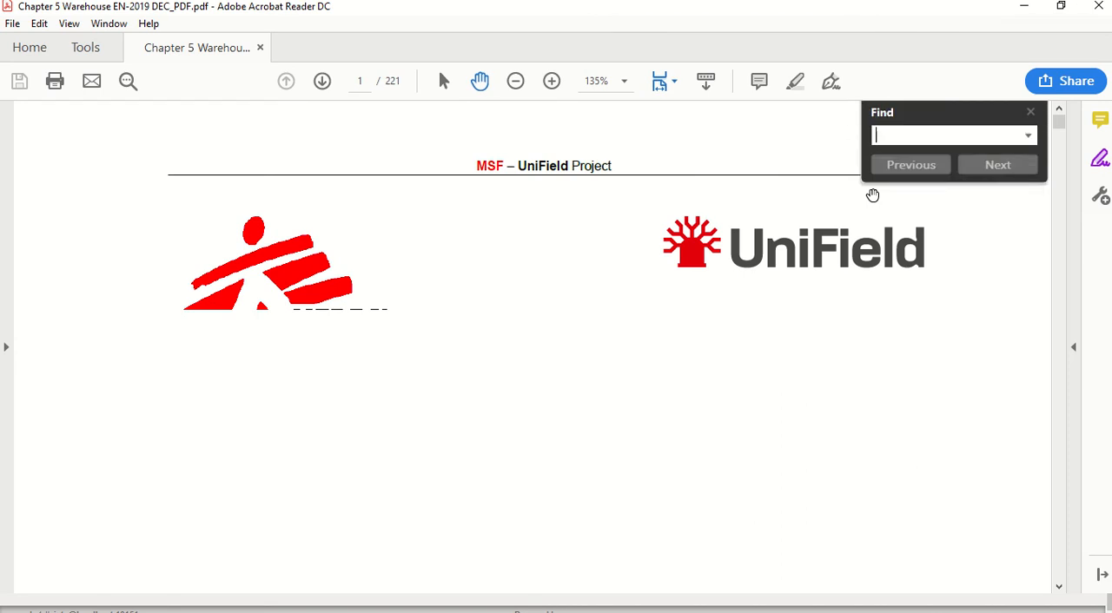
type("INCOMING SHIP")
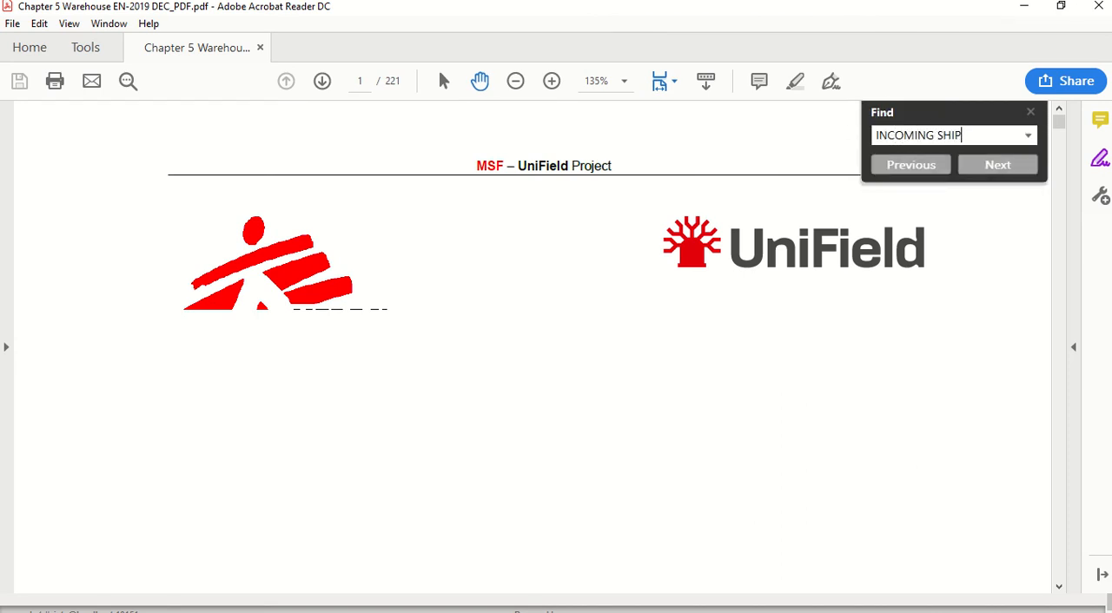
type("MENT")
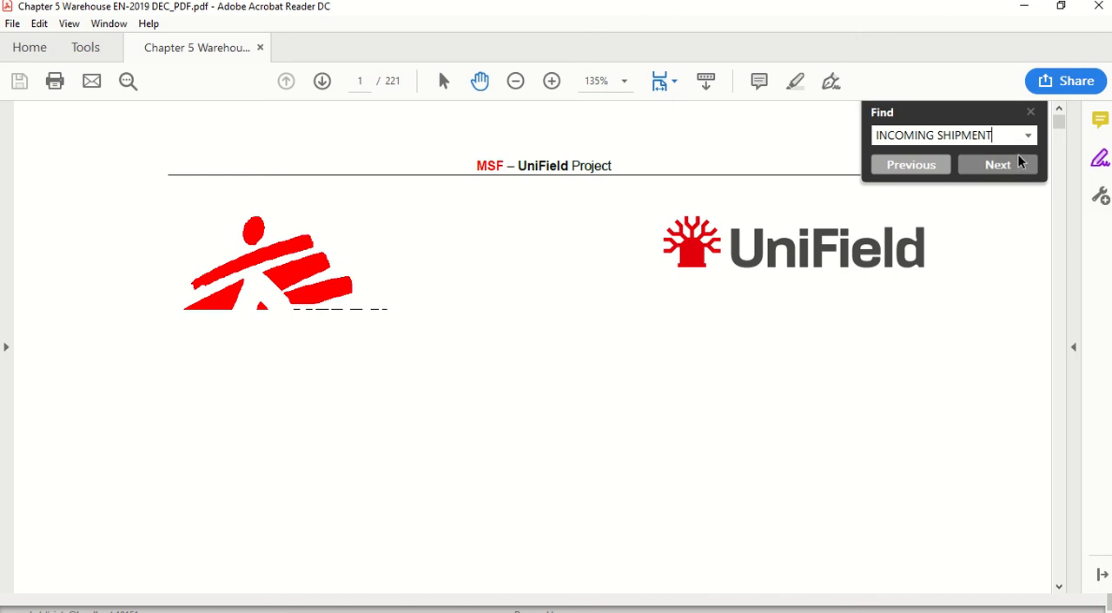
left_click(1018, 161)
scroll(545, 337, "down", 1)
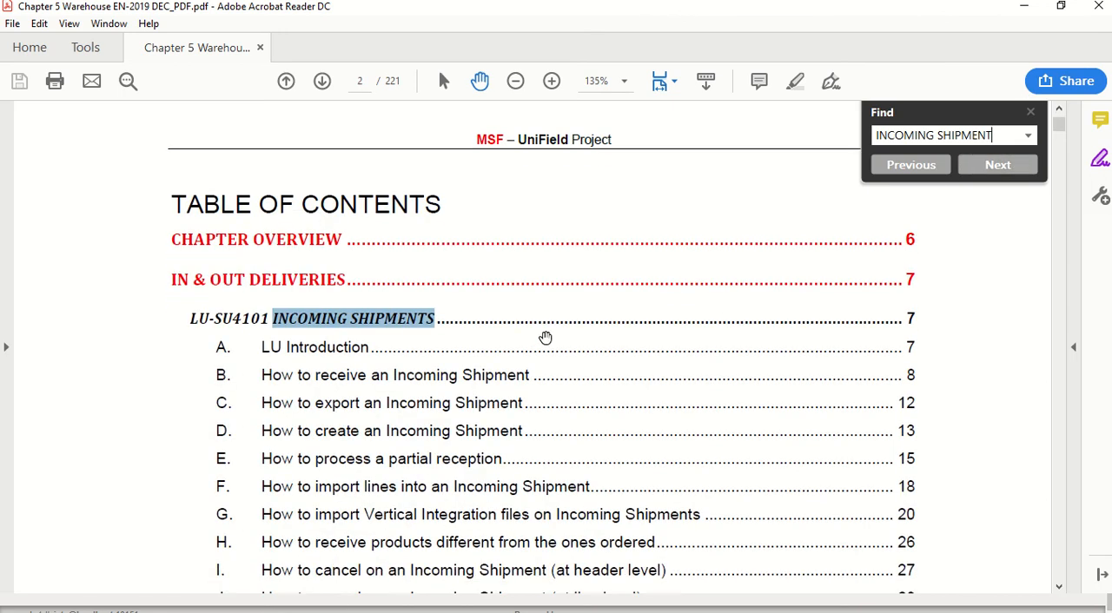
scroll(546, 337, "down", 3)
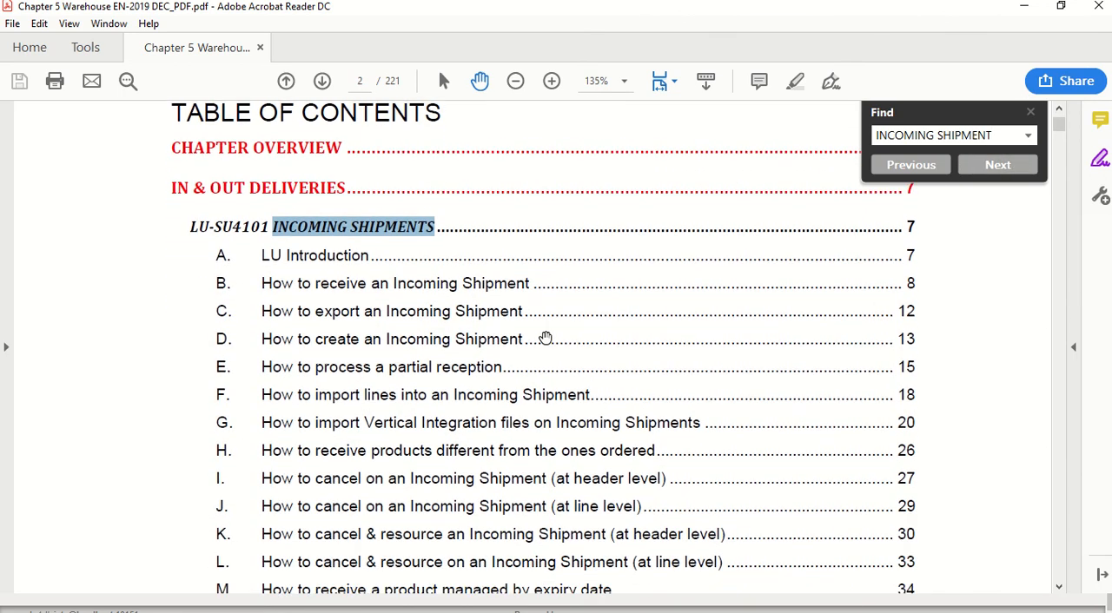
scroll(545, 337, "down", 1)
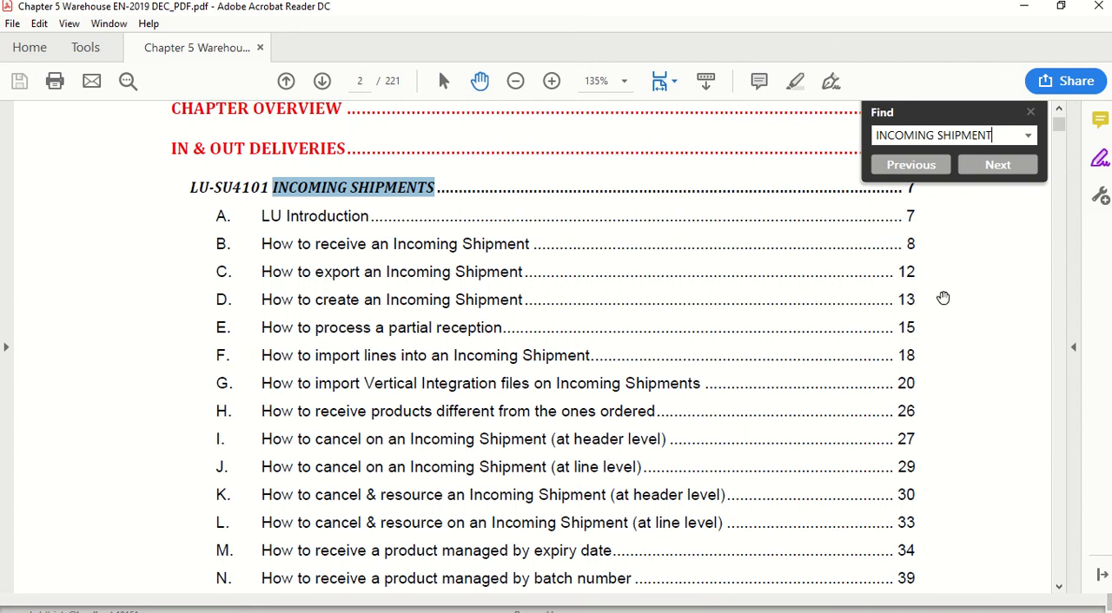
Step: Go to page 13 of the manual and read section D on how to create an incoming shipment
left_click(358, 80)
type("13")
key("Return")
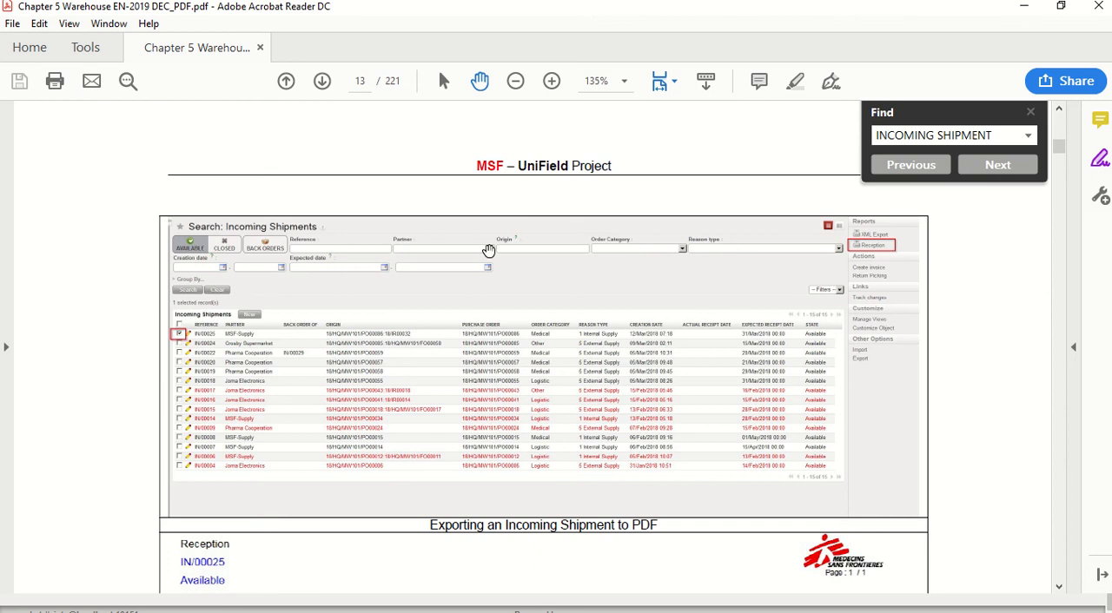
scroll(489, 249, "down", 3)
scroll(489, 251, "down", 5)
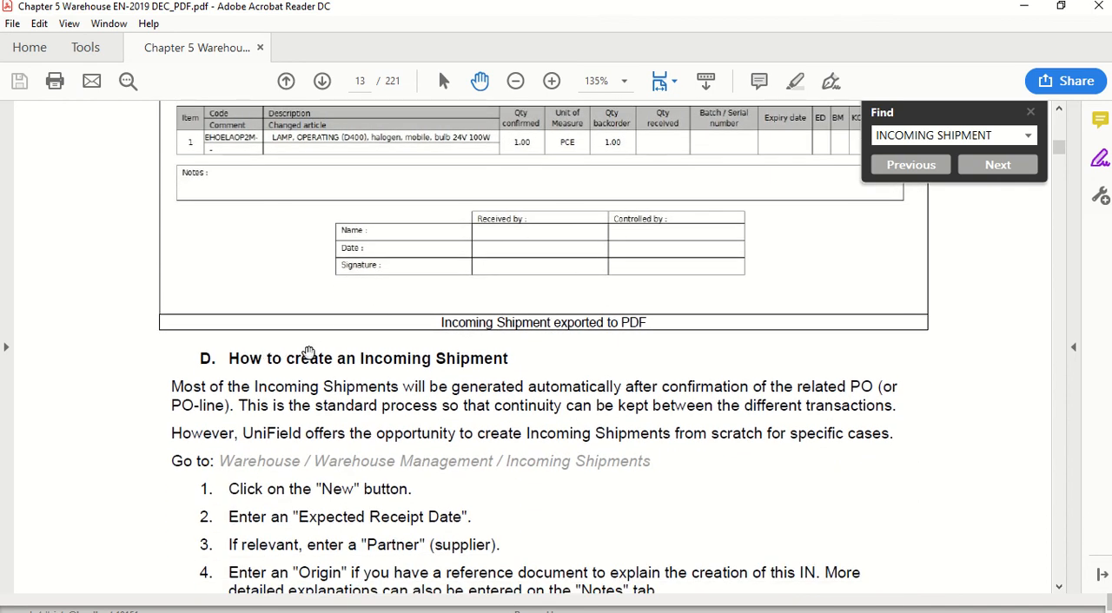
scroll(539, 365, "down", 1)
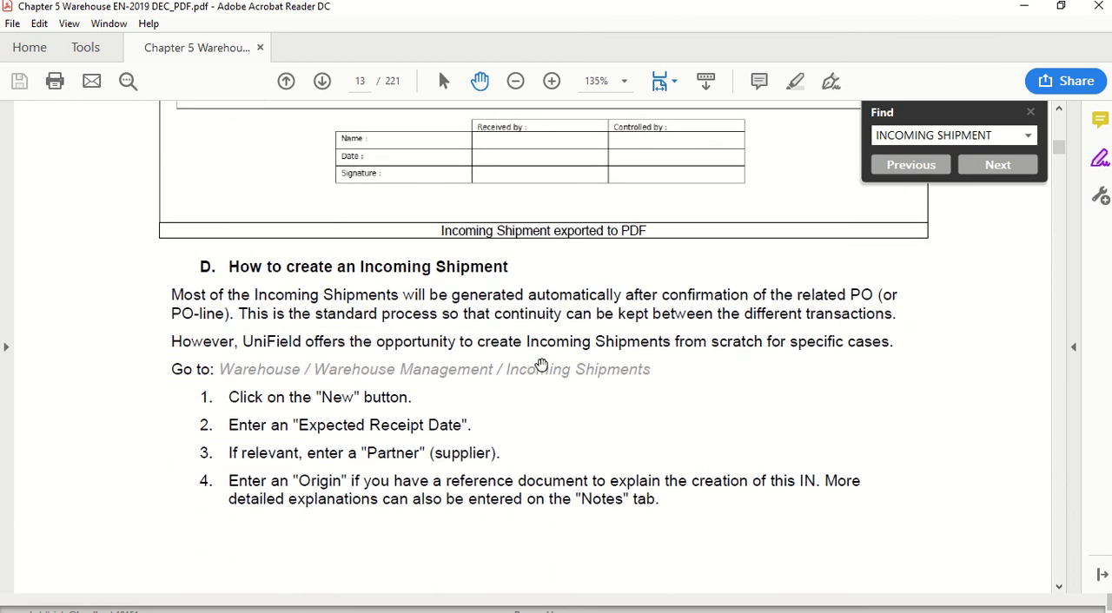
scroll(541, 365, "down", 2)
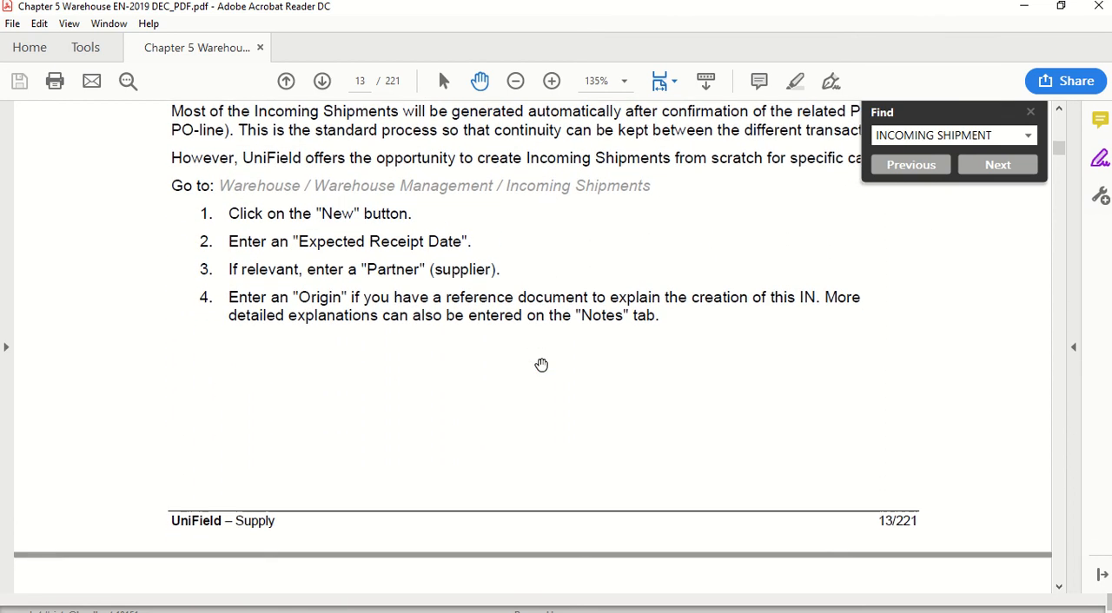
Step: Switch from the PDF manual to another open window
key("alt+Tab")
key("Tab")
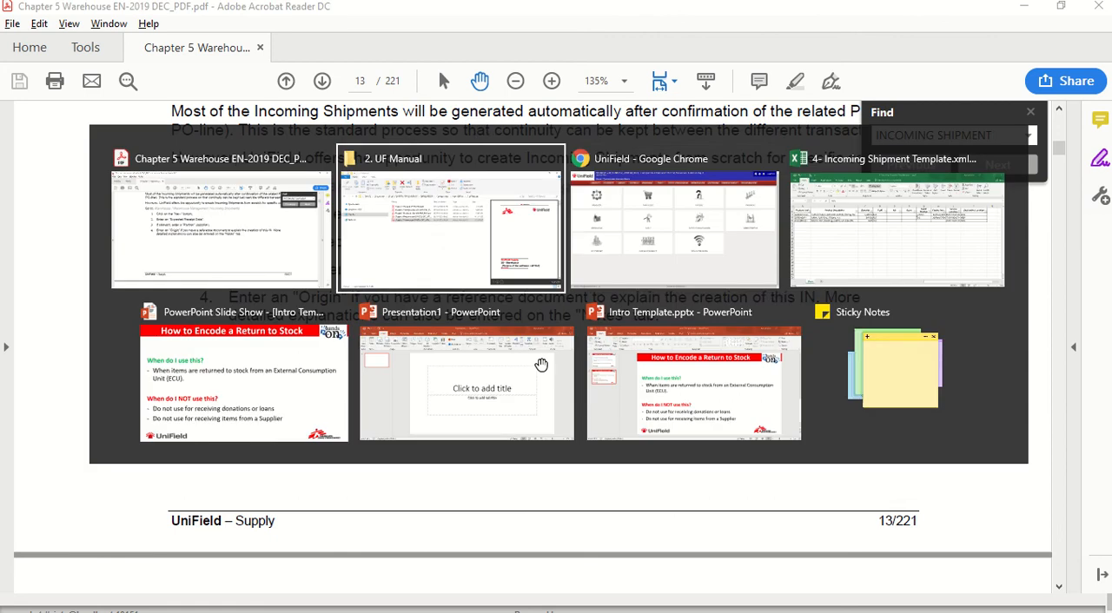